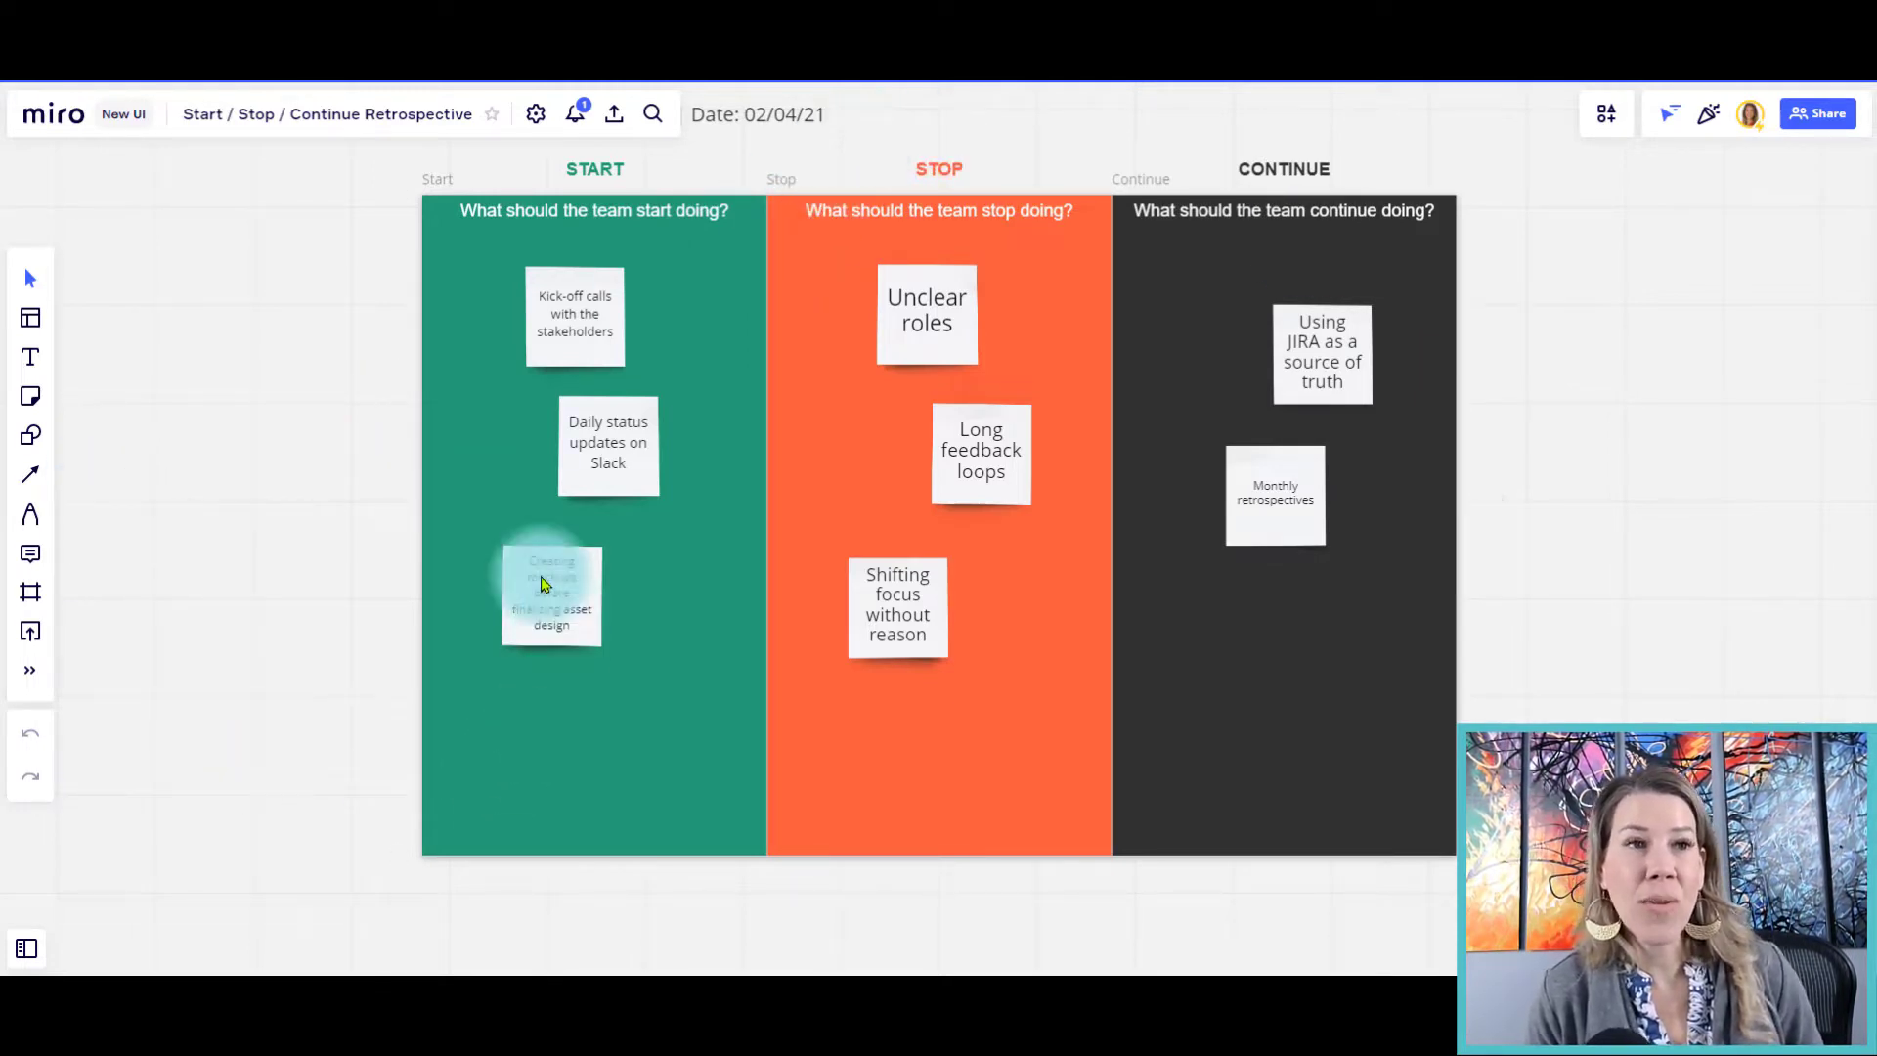
Nudge the Creating mockups and Long feedback loops stickies, then add and select a new fourth lane.
{"action": "mouse_move", "coordinate": [583, 612]}
{"action": "left_mouse_down"}
{"action": "mouse_move", "coordinate": [746, 655]}
{"action": "mouse_move", "coordinate": [629, 612]}
{"action": "mouse_move", "coordinate": [629, 670]}
{"action": "mouse_move", "coordinate": [581, 606]}
{"action": "left_mouse_up"}
{"action": "mouse_move", "coordinate": [993, 465]}
{"action": "left_mouse_down"}
{"action": "mouse_move", "coordinate": [1017, 431]}
{"action": "mouse_move", "coordinate": [1000, 466]}
{"action": "mouse_move", "coordinate": [1016, 471]}
{"action": "left_mouse_up"}
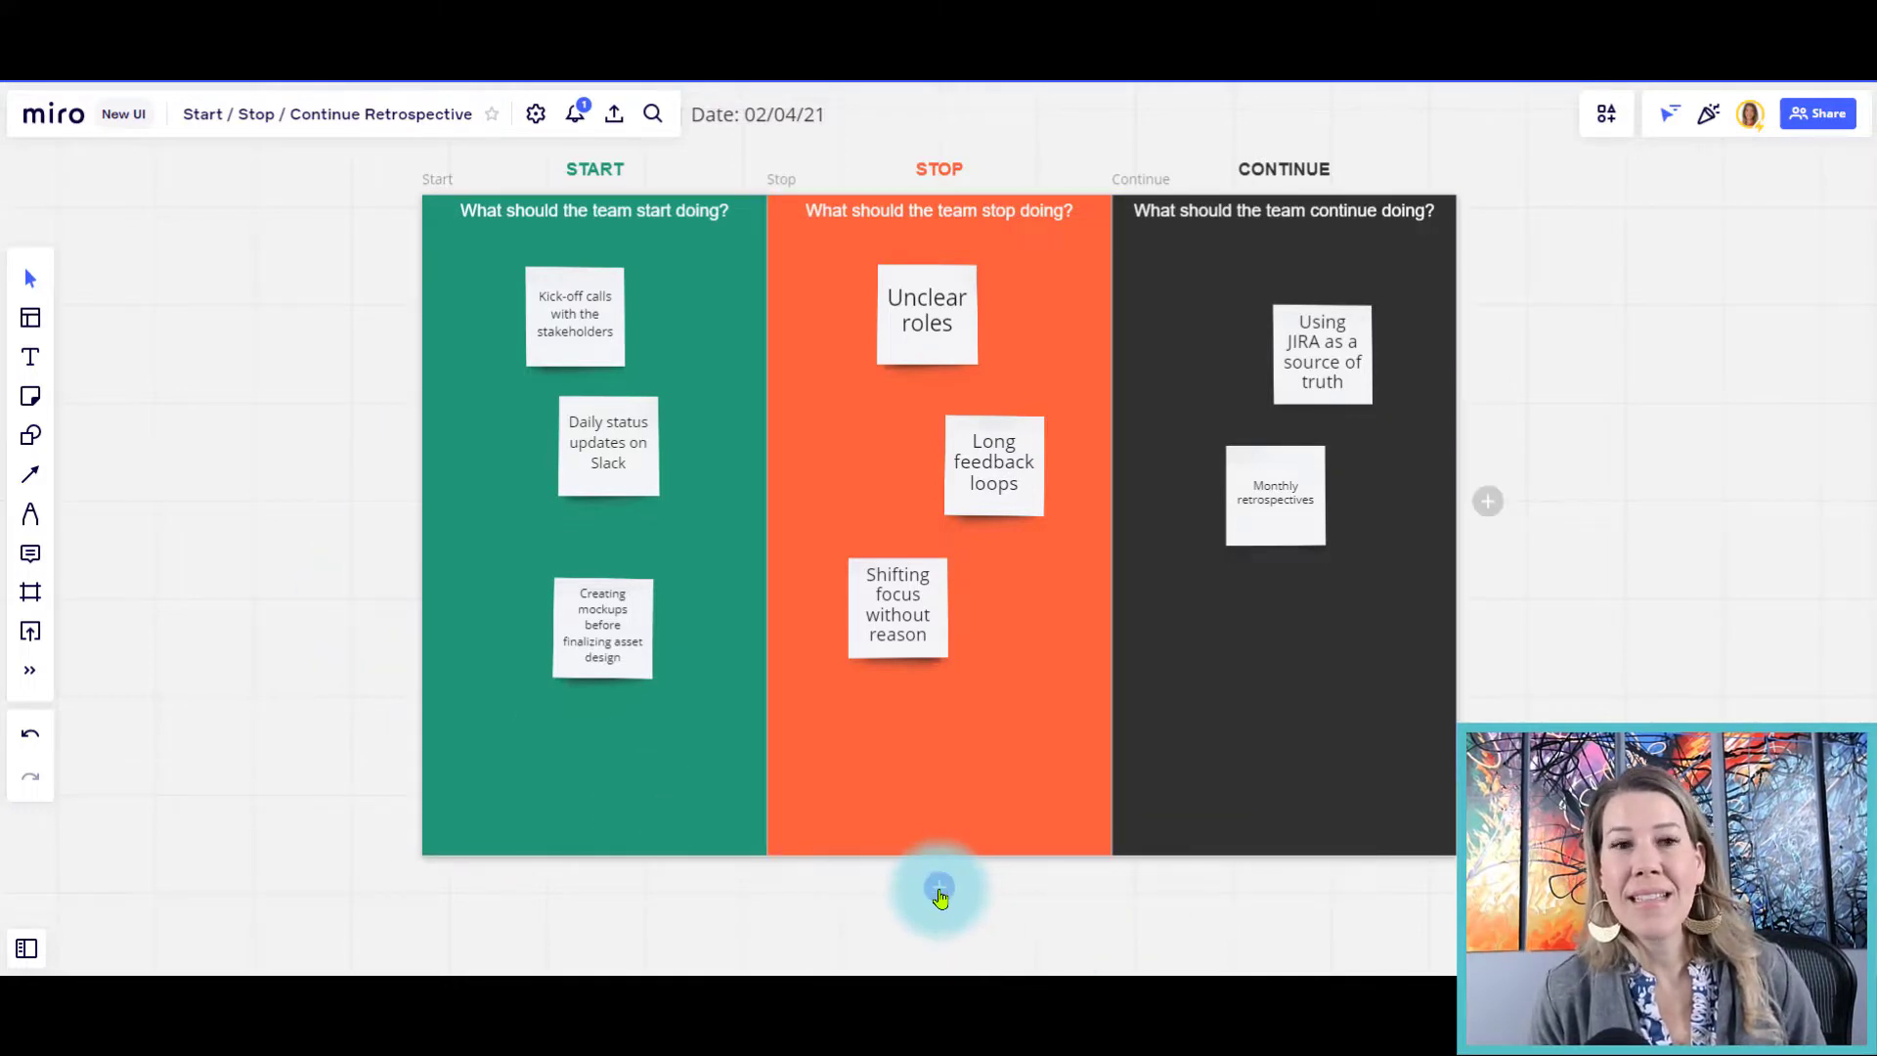
{"action": "left_click", "coordinate": [938, 892]}
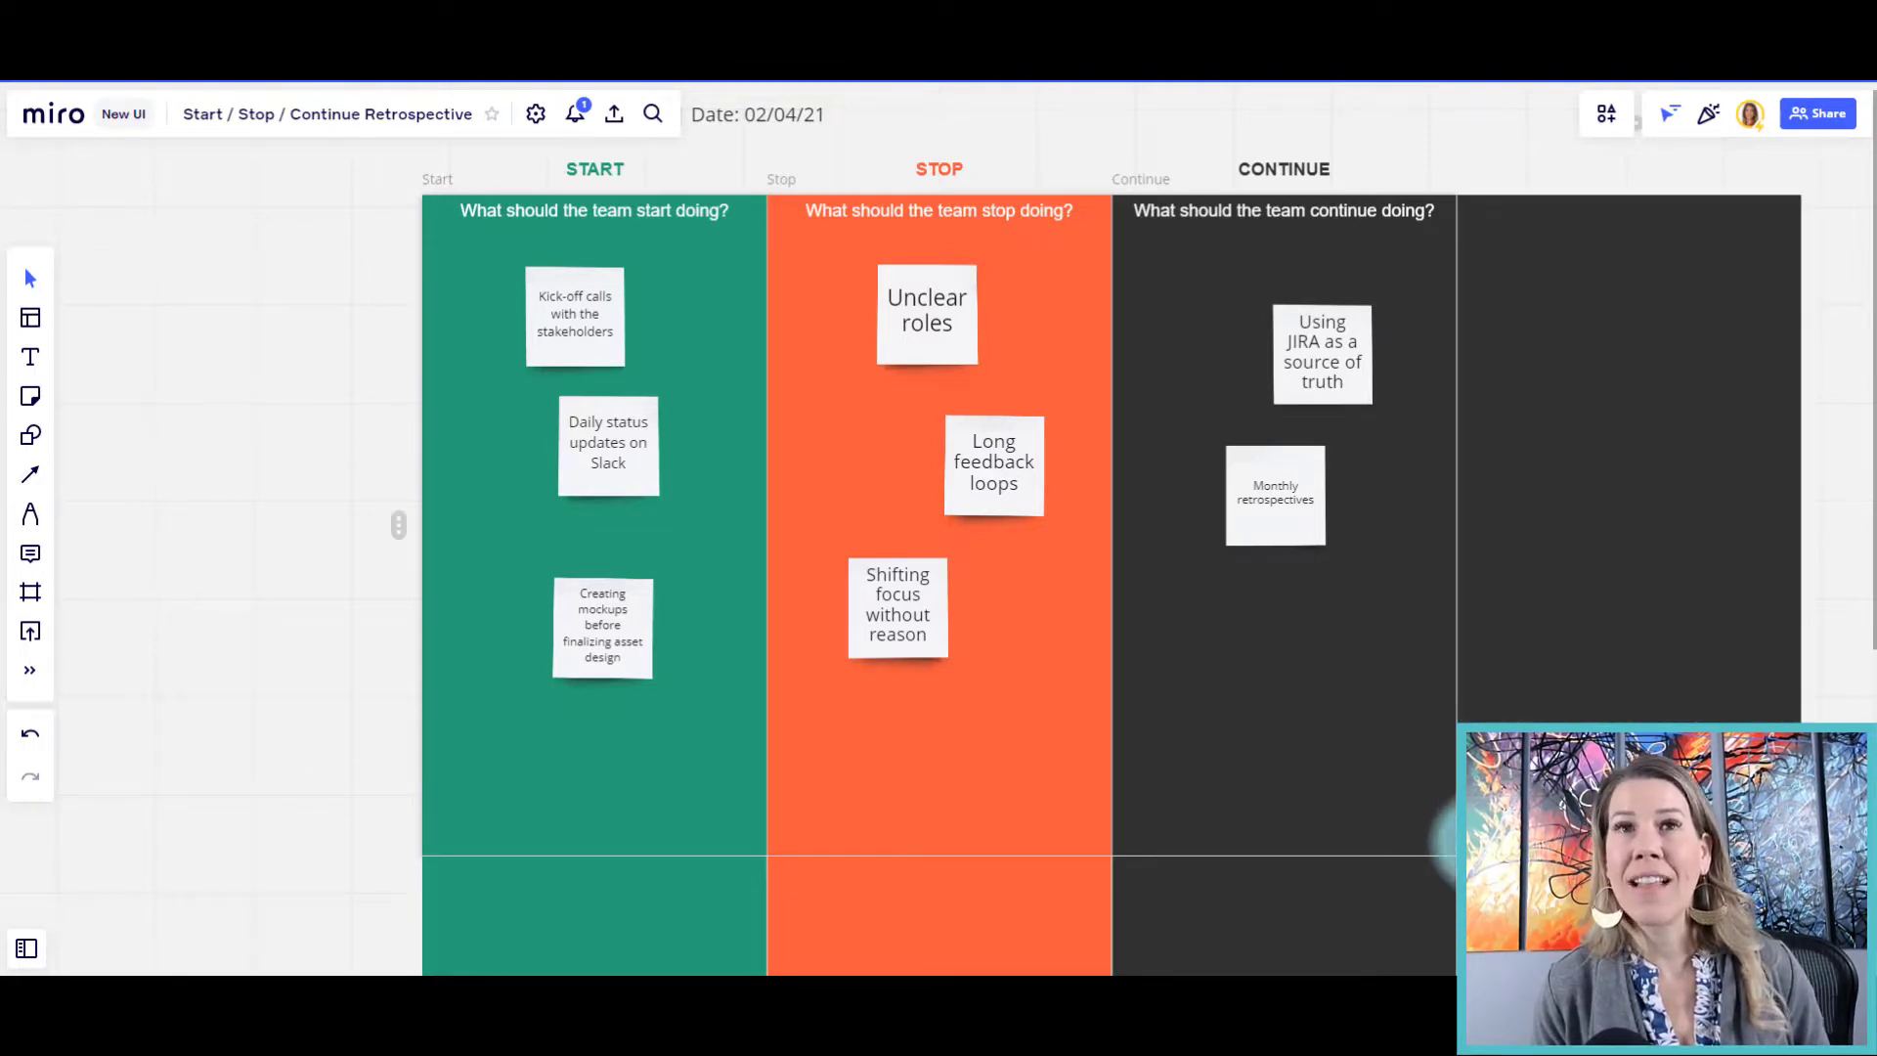
{"action": "left_click", "coordinate": [1536, 323]}
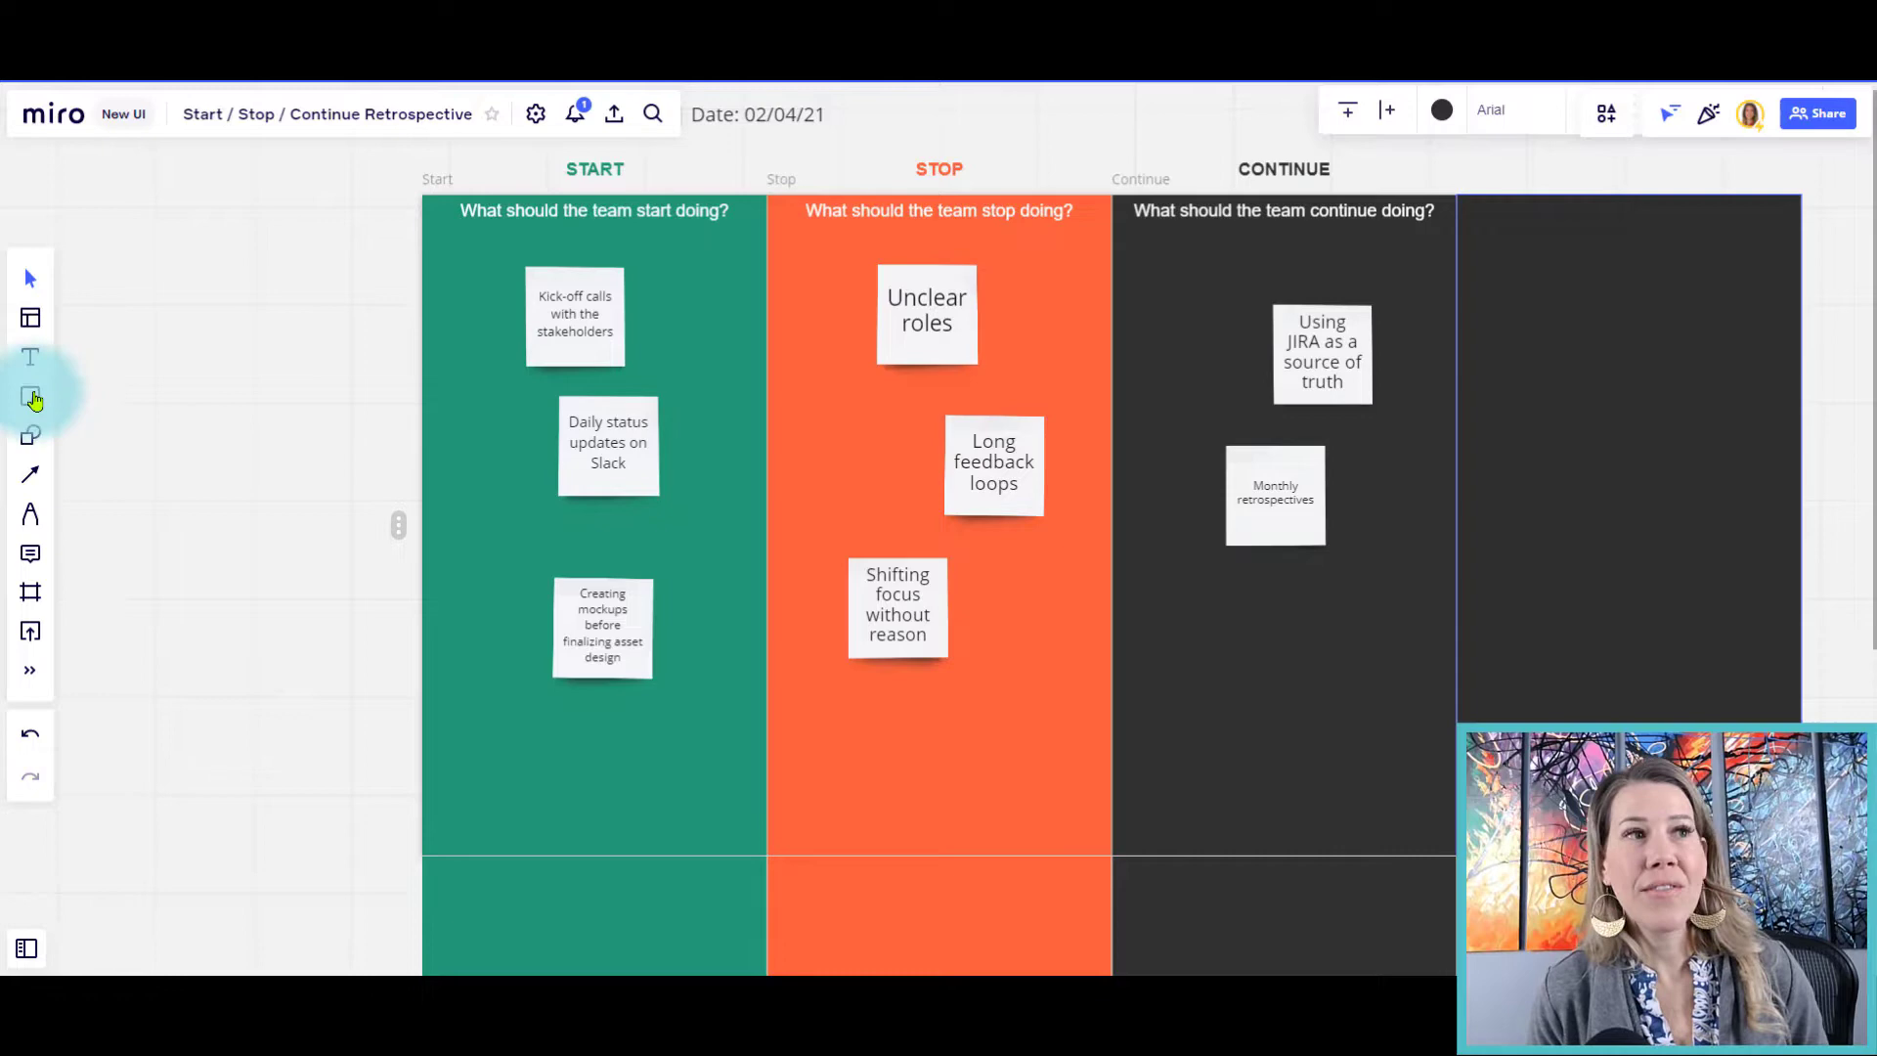
{"action": "left_click", "coordinate": [32, 320]}
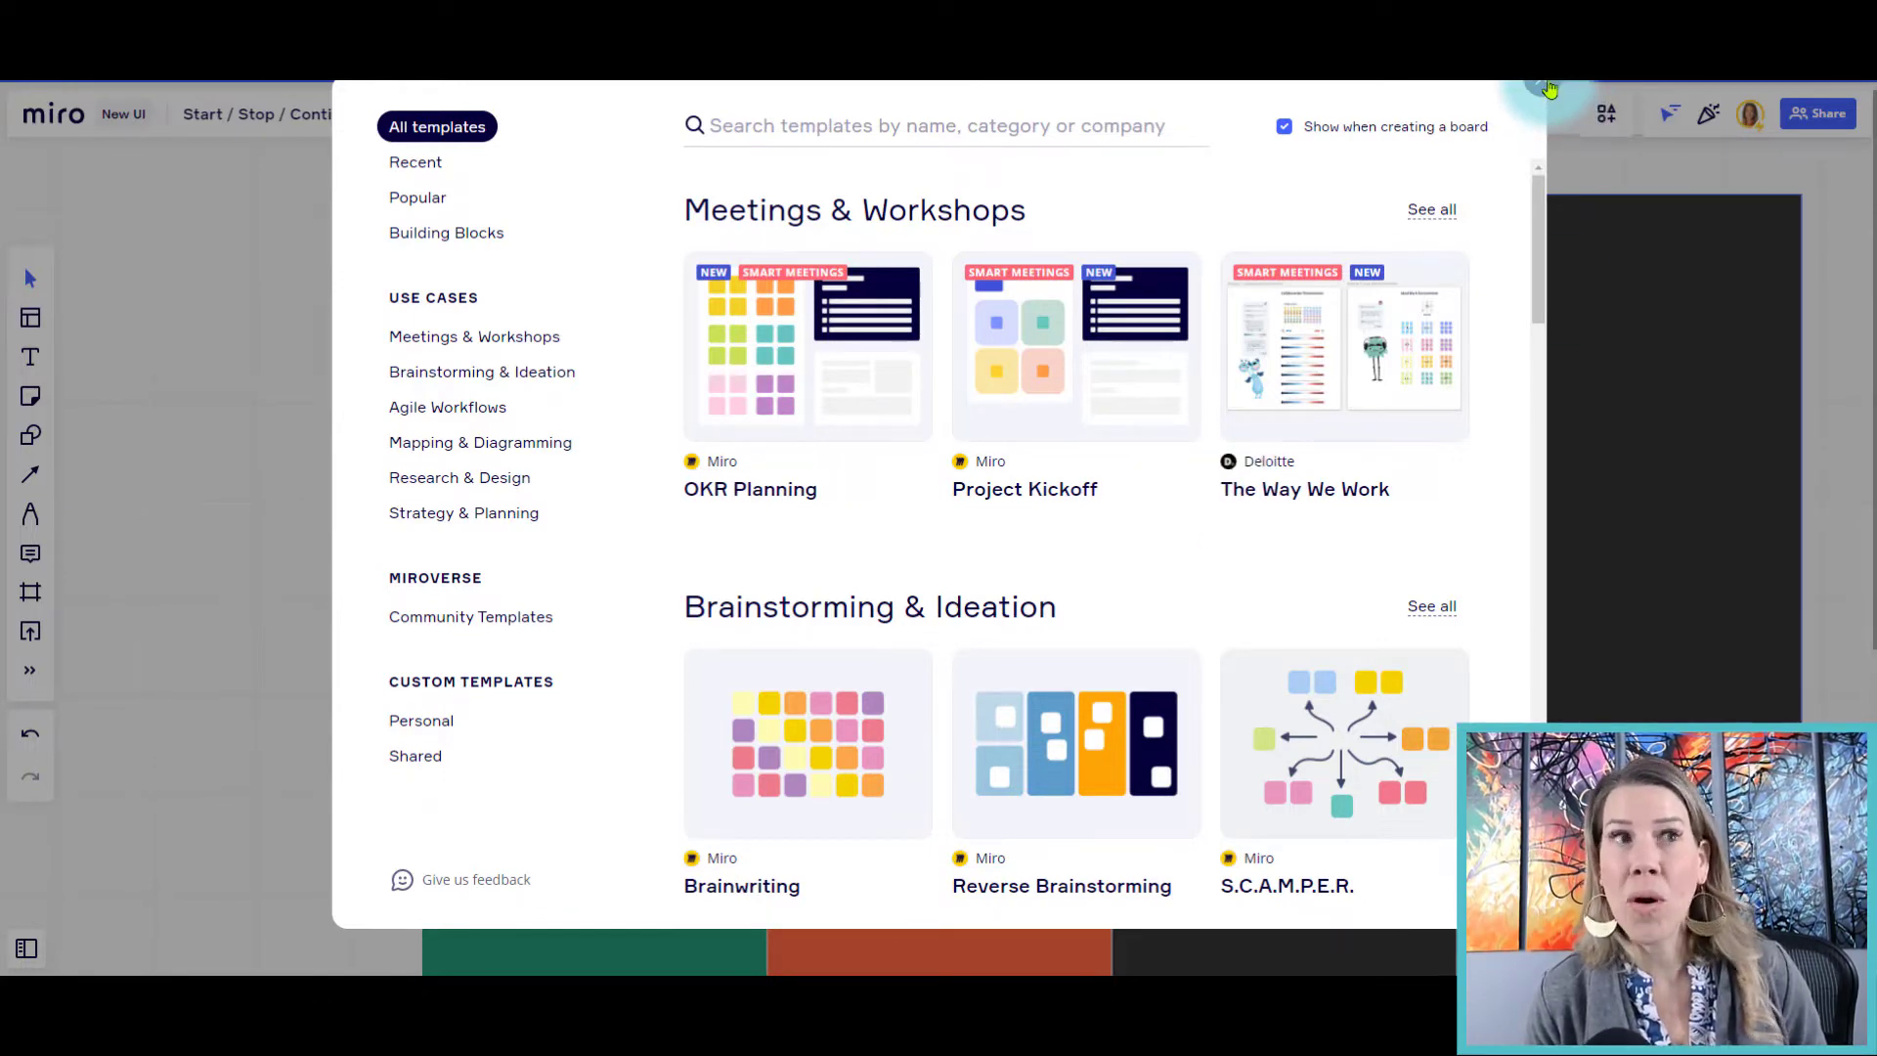
{"action": "left_click", "coordinate": [1548, 89]}
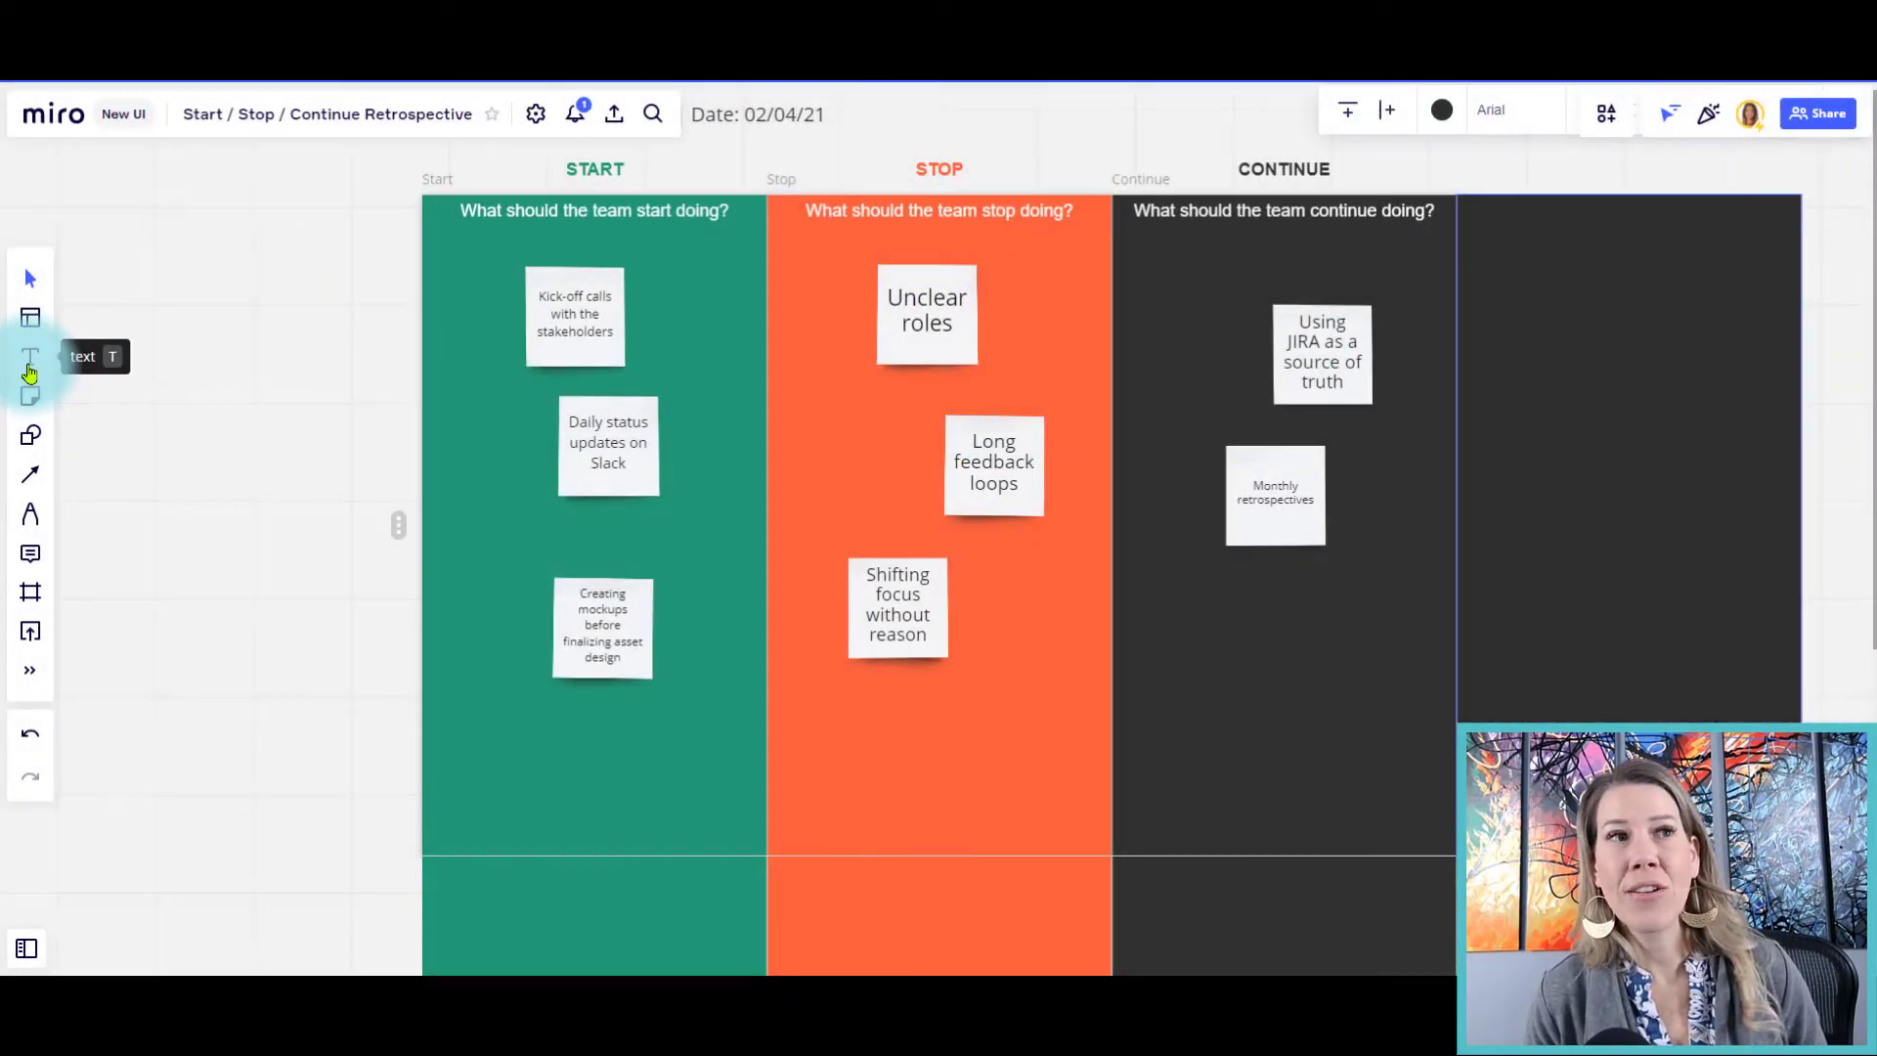
{"action": "left_click", "coordinate": [30, 370]}
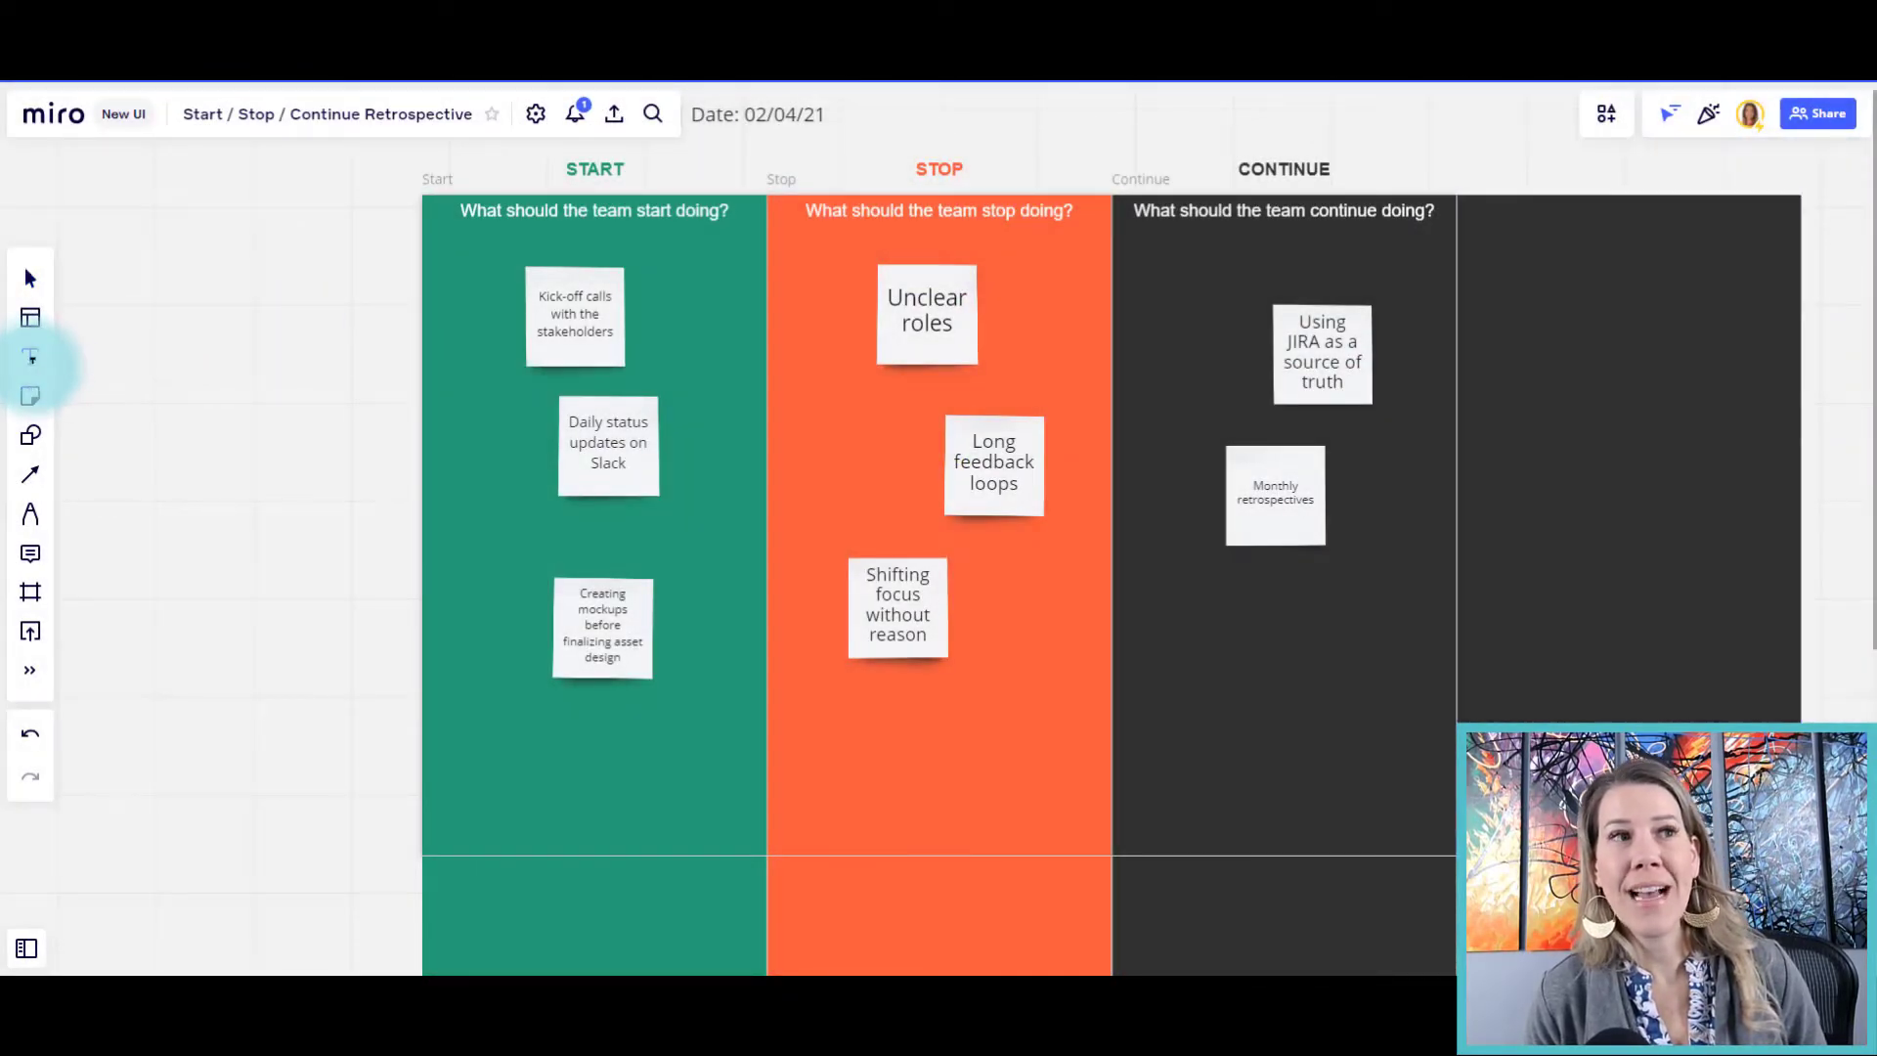
Create a 'Text box' label in red at size 48 and drag it above the fourth column.
{"action": "left_click", "coordinate": [285, 361]}
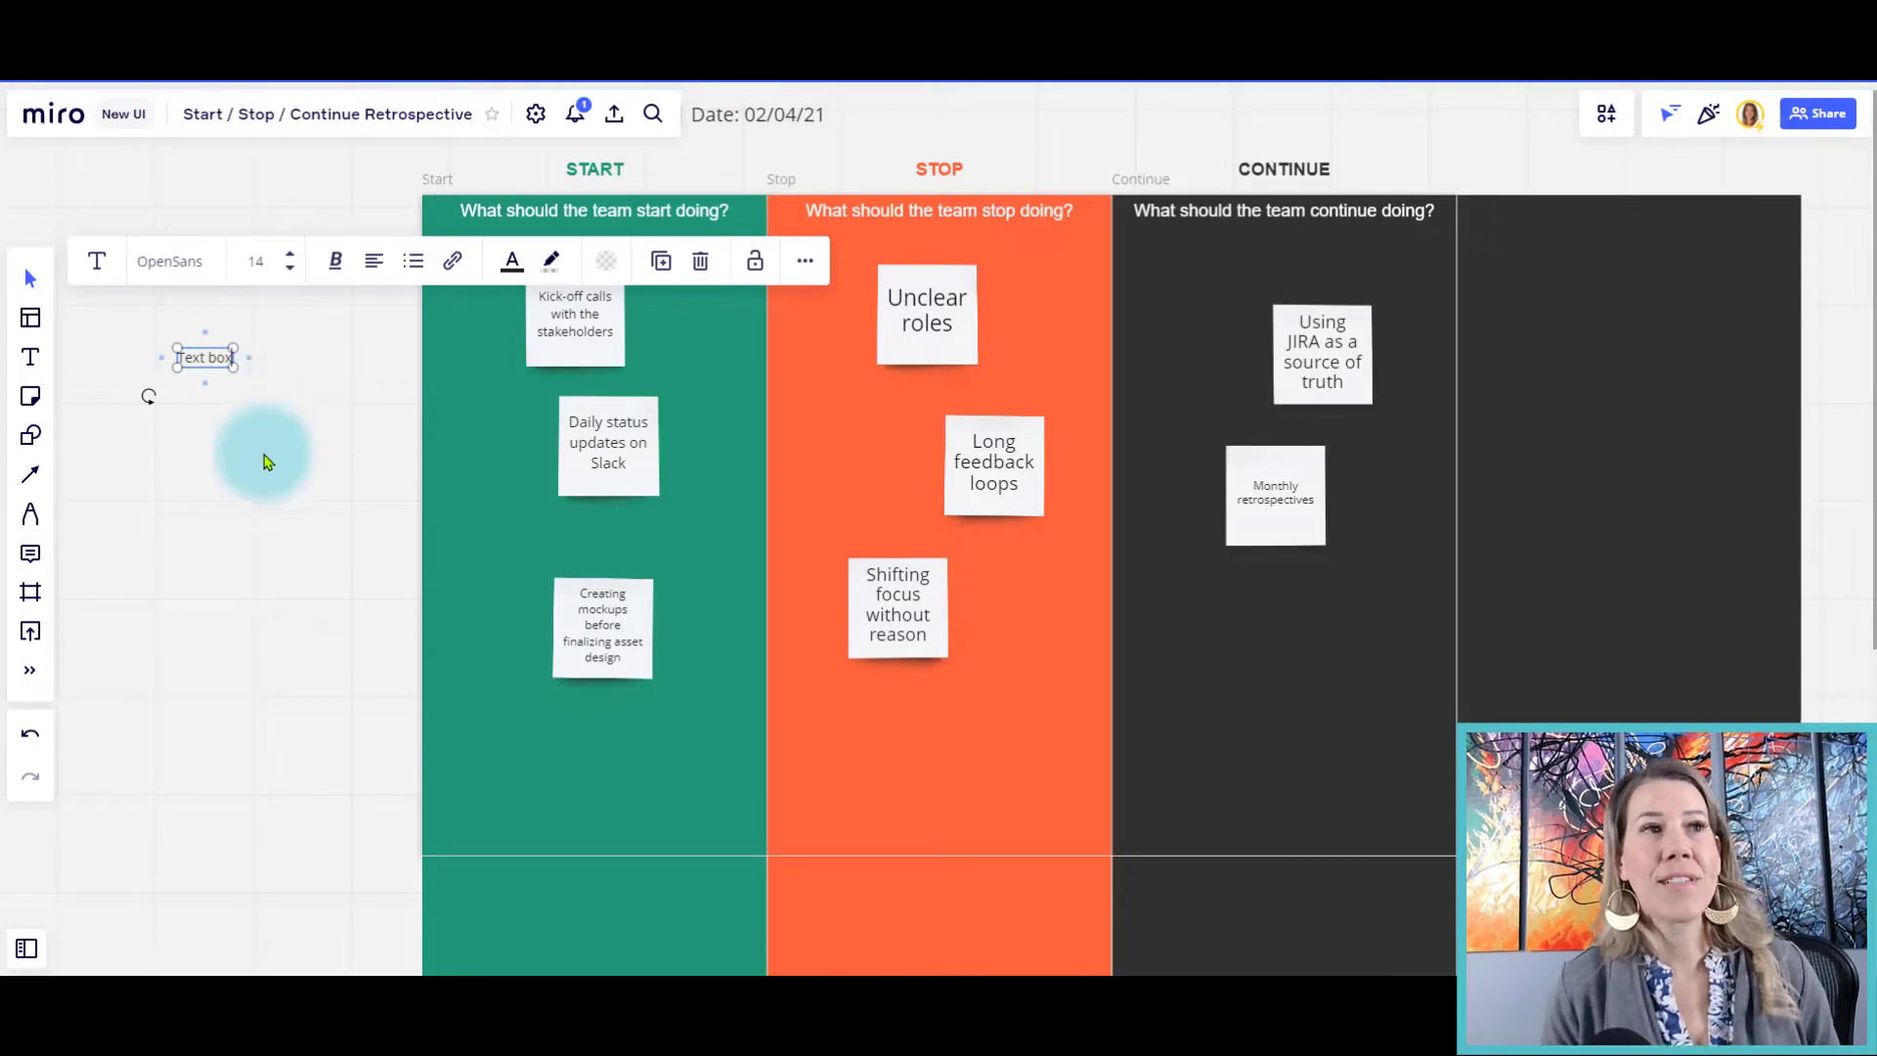
{"action": "left_click", "coordinate": [240, 317]}
{"action": "left_click", "coordinate": [218, 364]}
{"action": "left_click", "coordinate": [197, 360]}
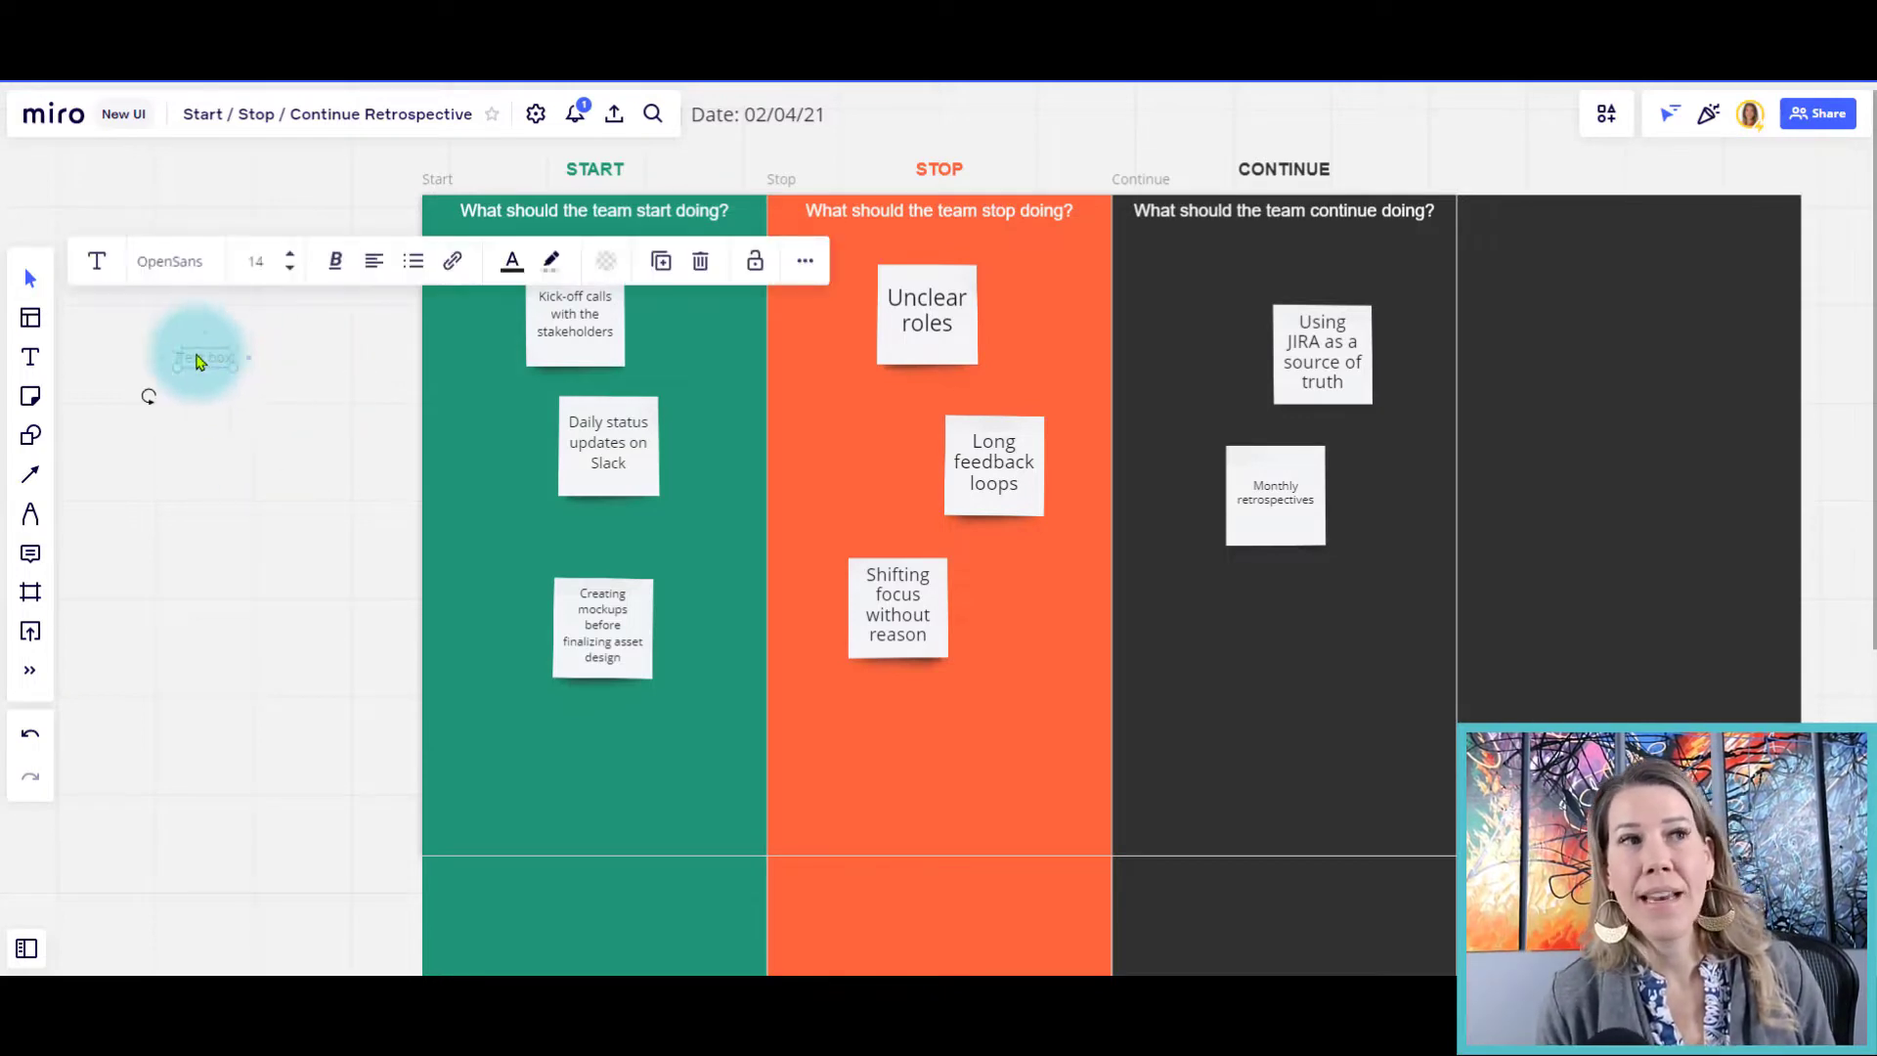
{"action": "left_click", "coordinate": [511, 260]}
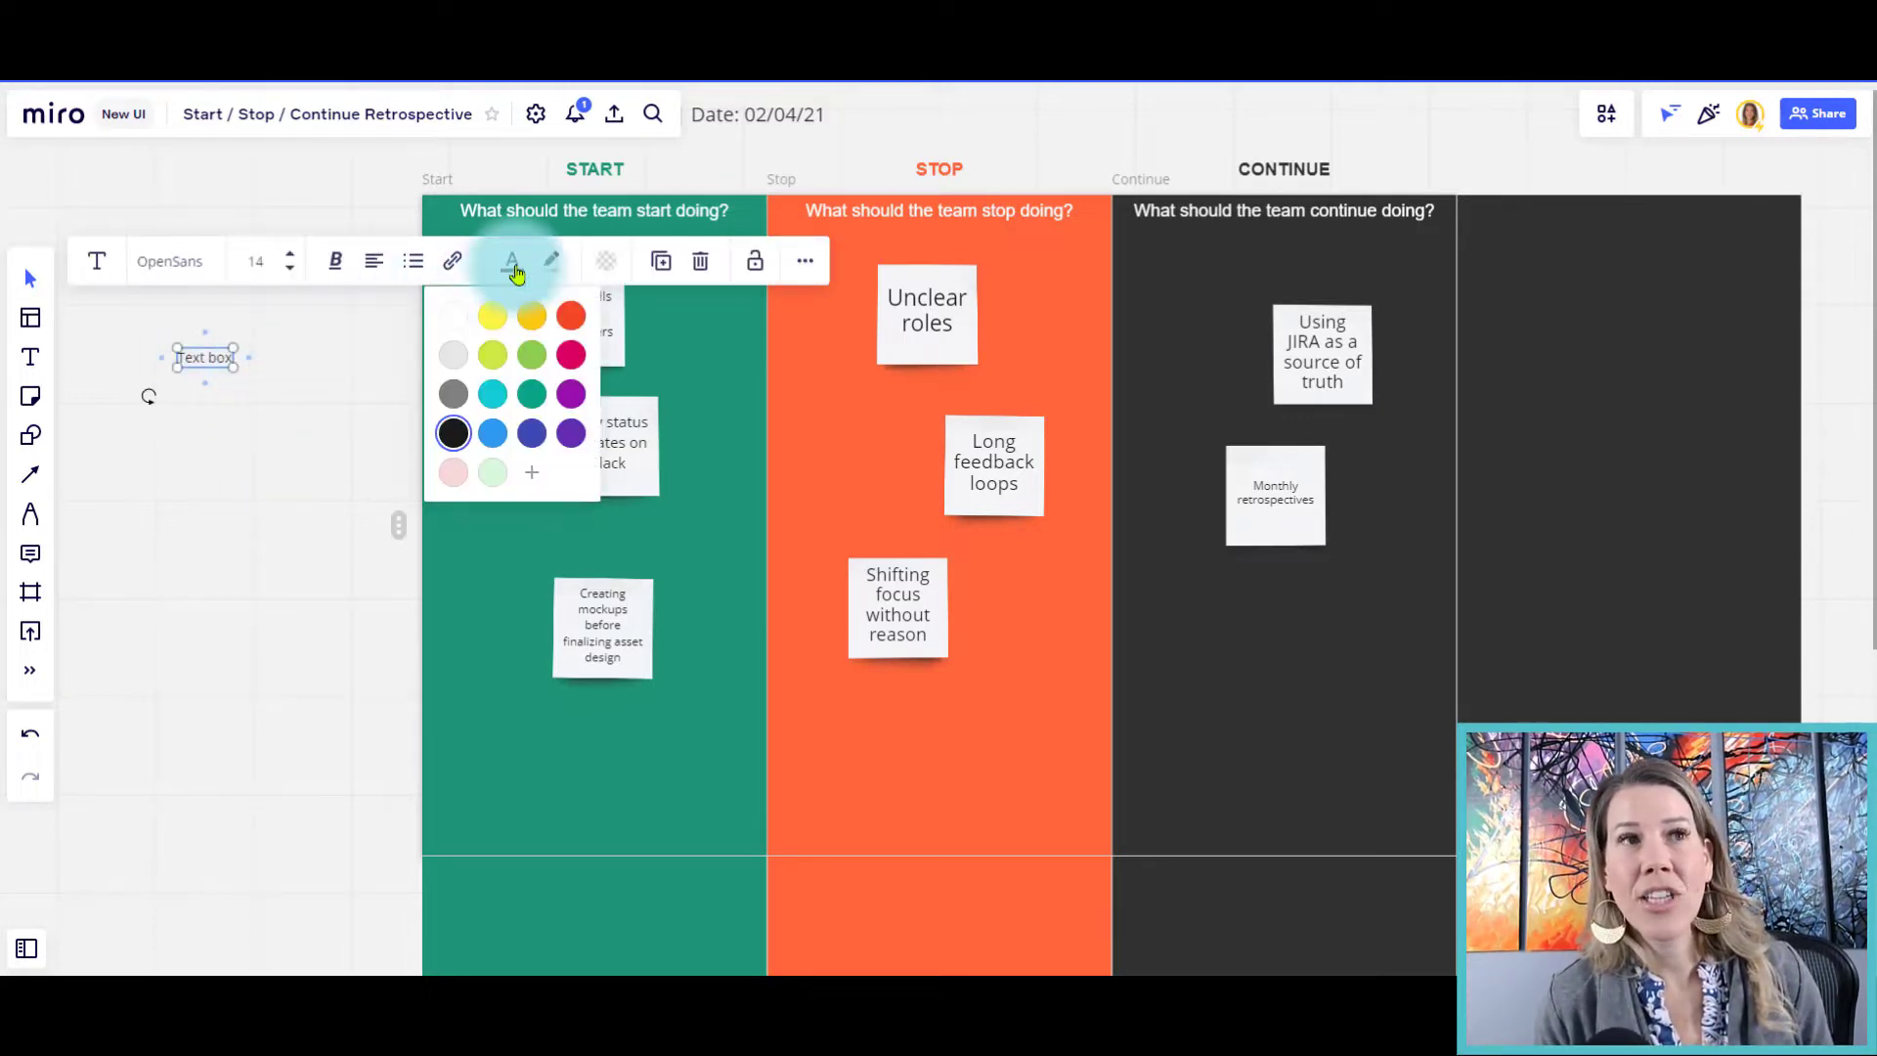
{"action": "left_click", "coordinate": [579, 322]}
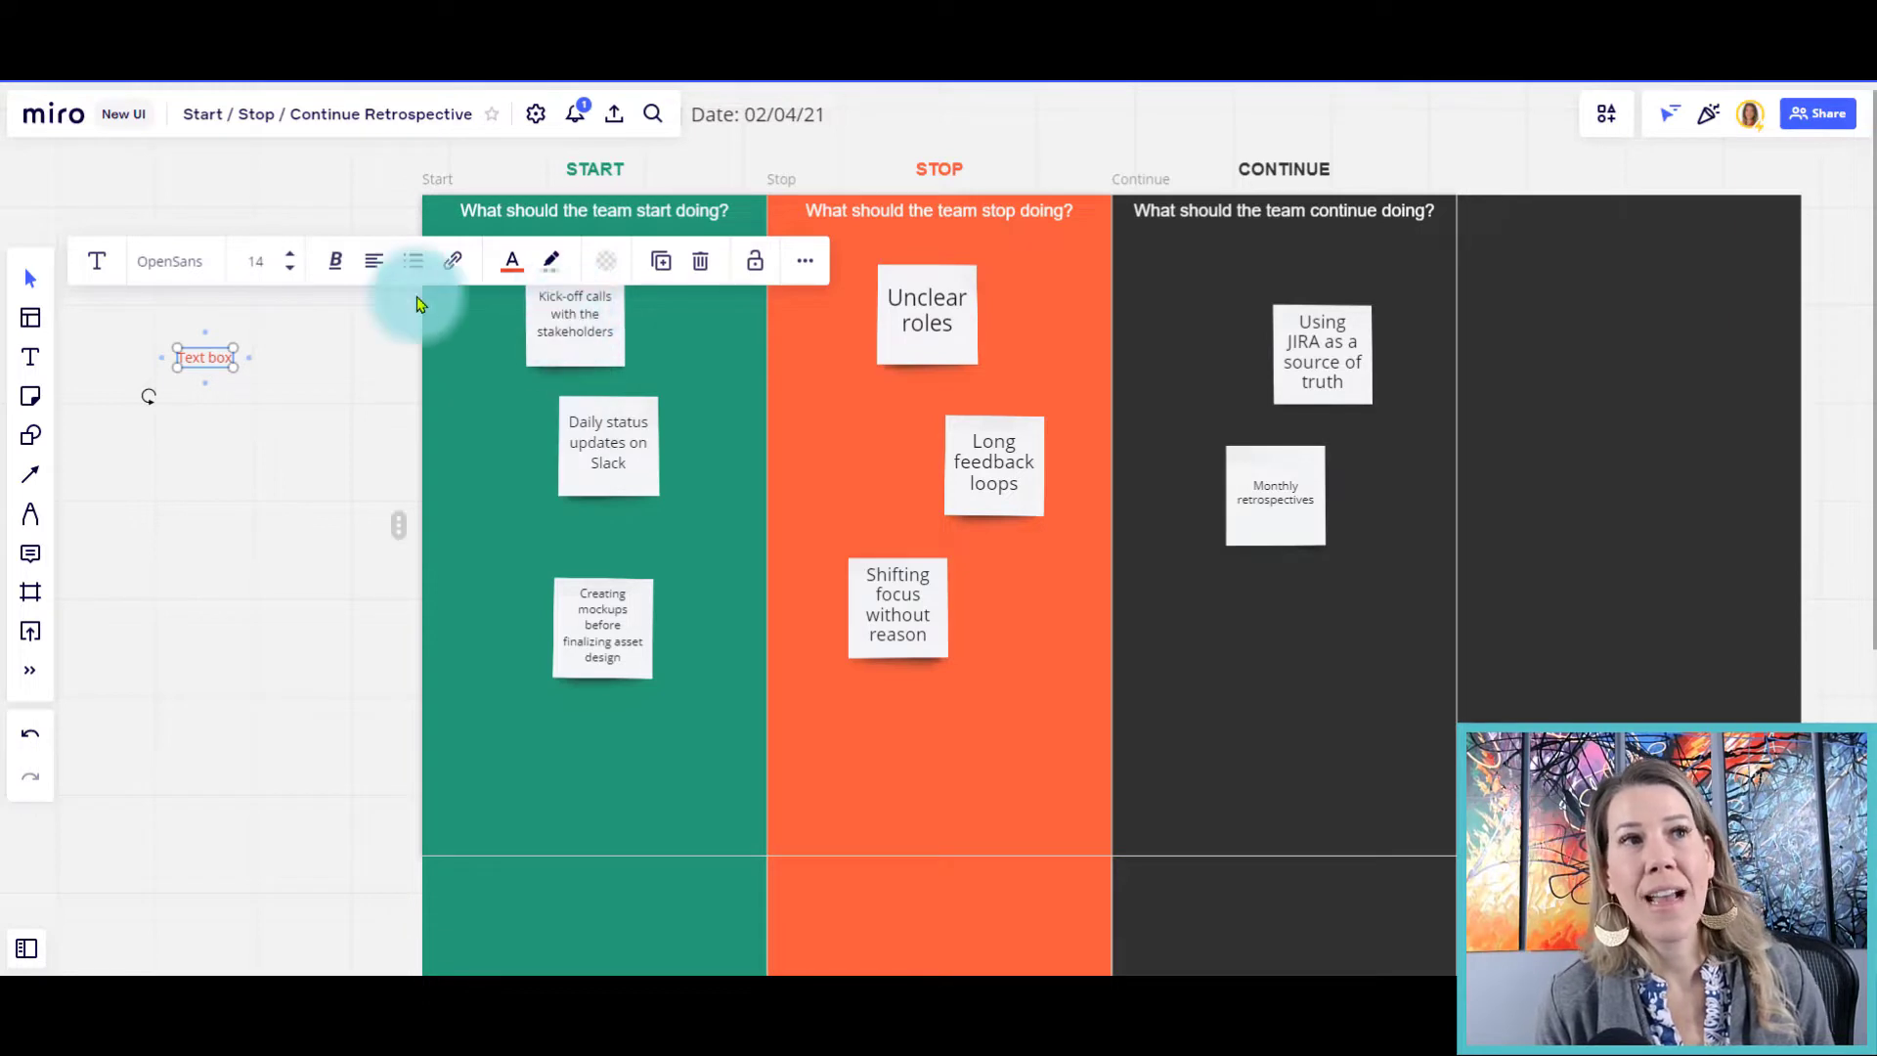
{"action": "left_click", "coordinate": [289, 254]}
{"action": "left_click", "coordinate": [289, 254]}
{"action": "left_click", "coordinate": [289, 255]}
{"action": "left_click", "coordinate": [290, 254]}
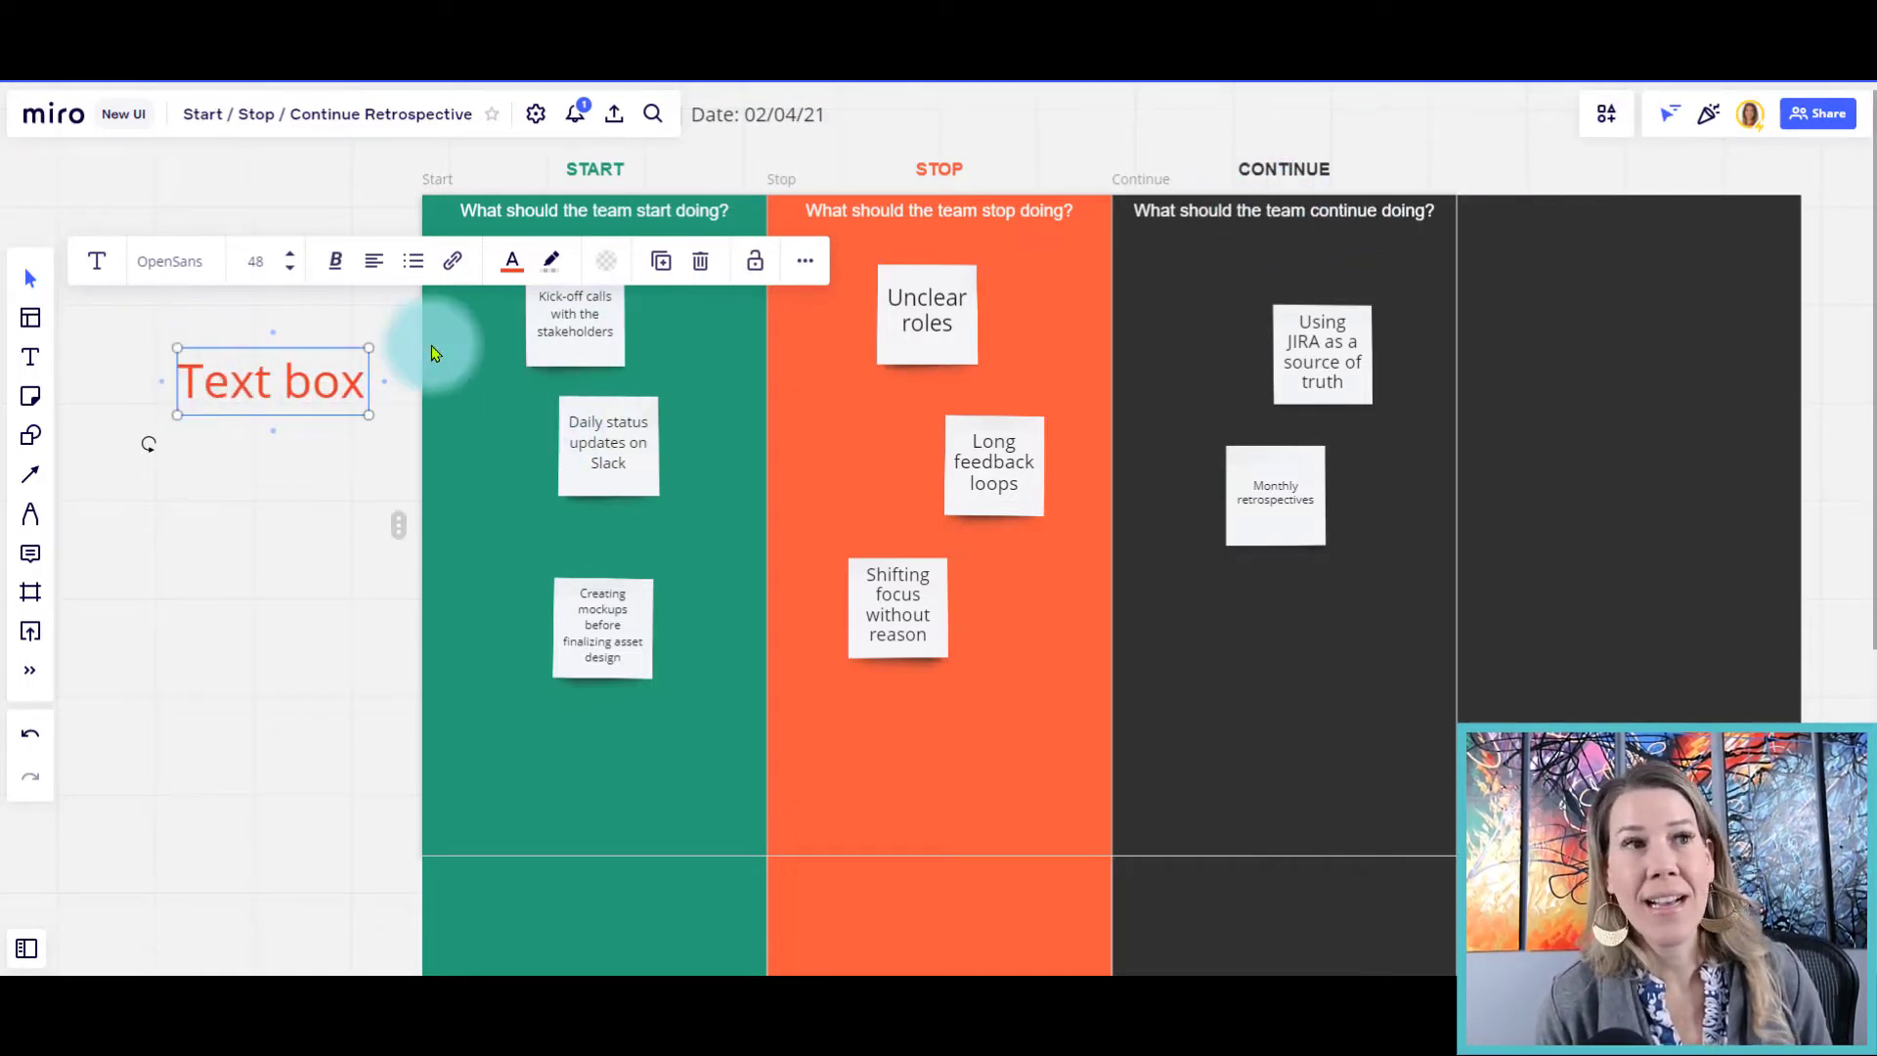
{"action": "left_click_drag", "start_coordinate": [348, 385], "coordinate": [1633, 176]}
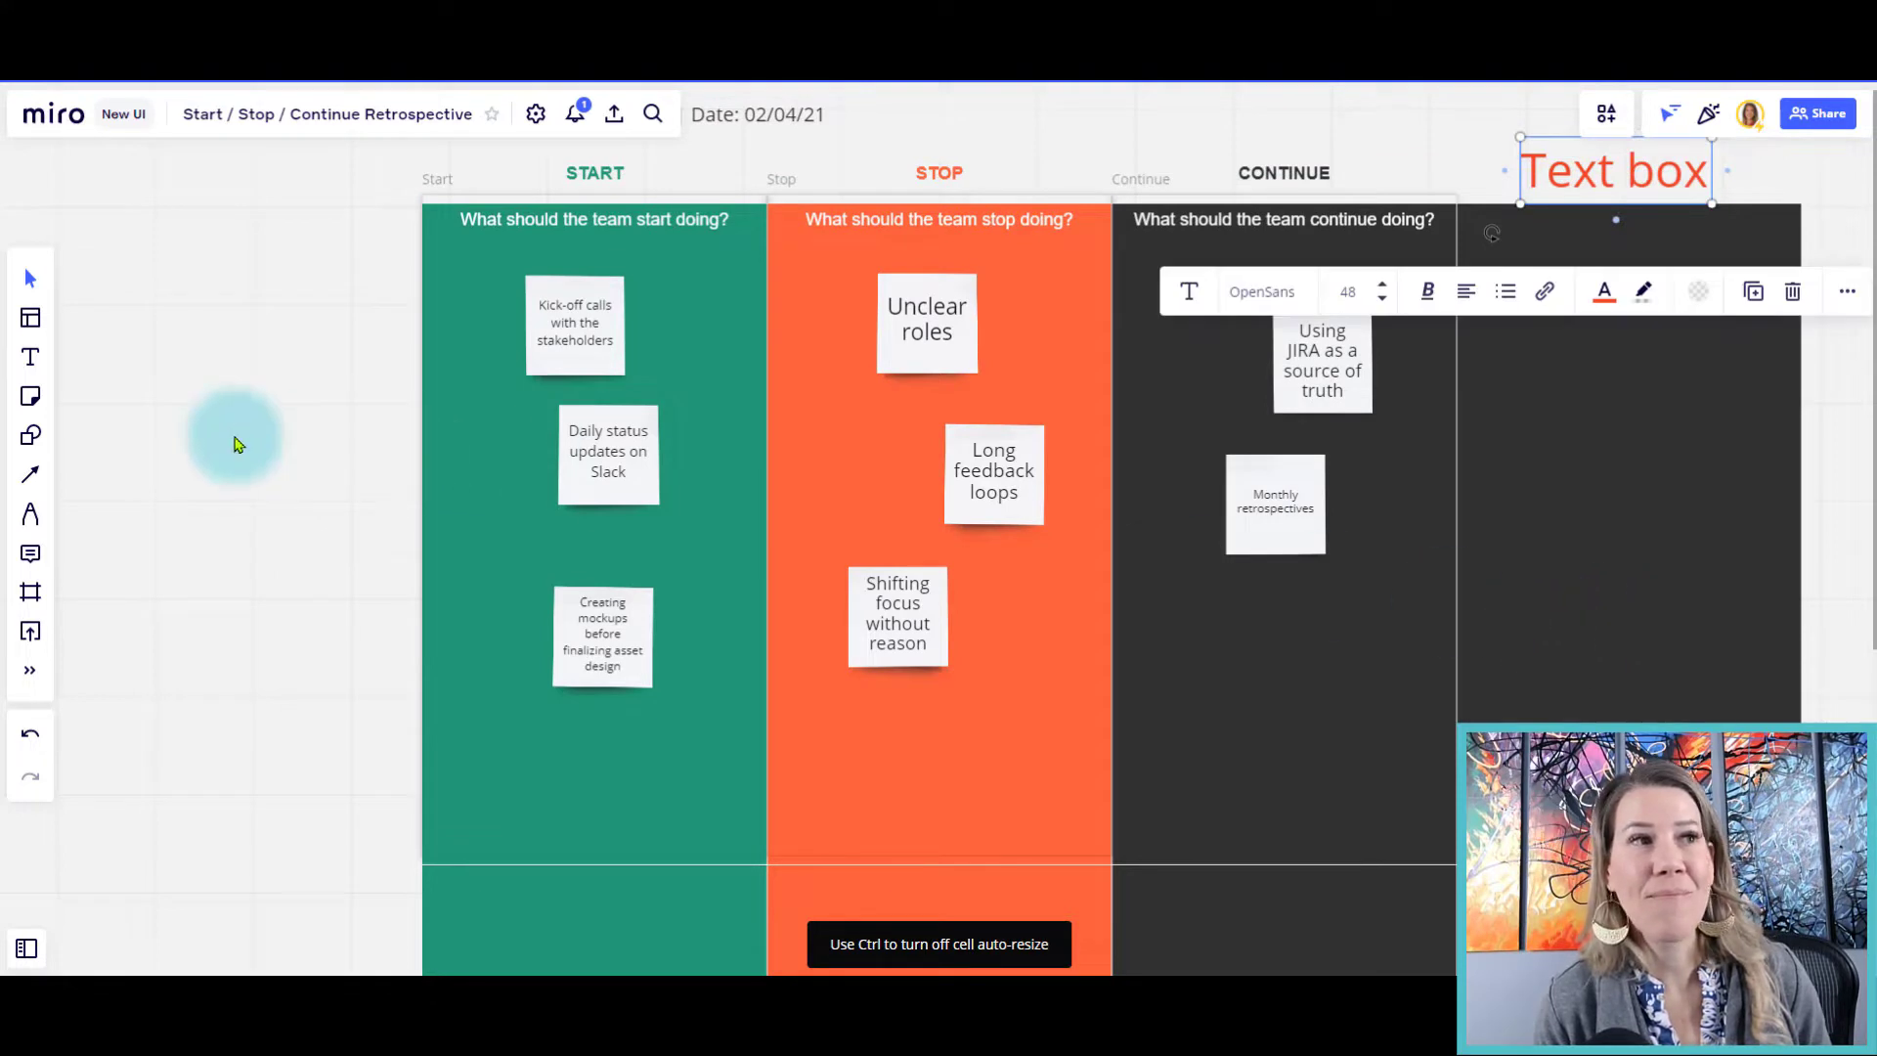
Place a white 'Hello!' sticky note in the new fourth lane.
{"action": "left_click", "coordinate": [29, 401]}
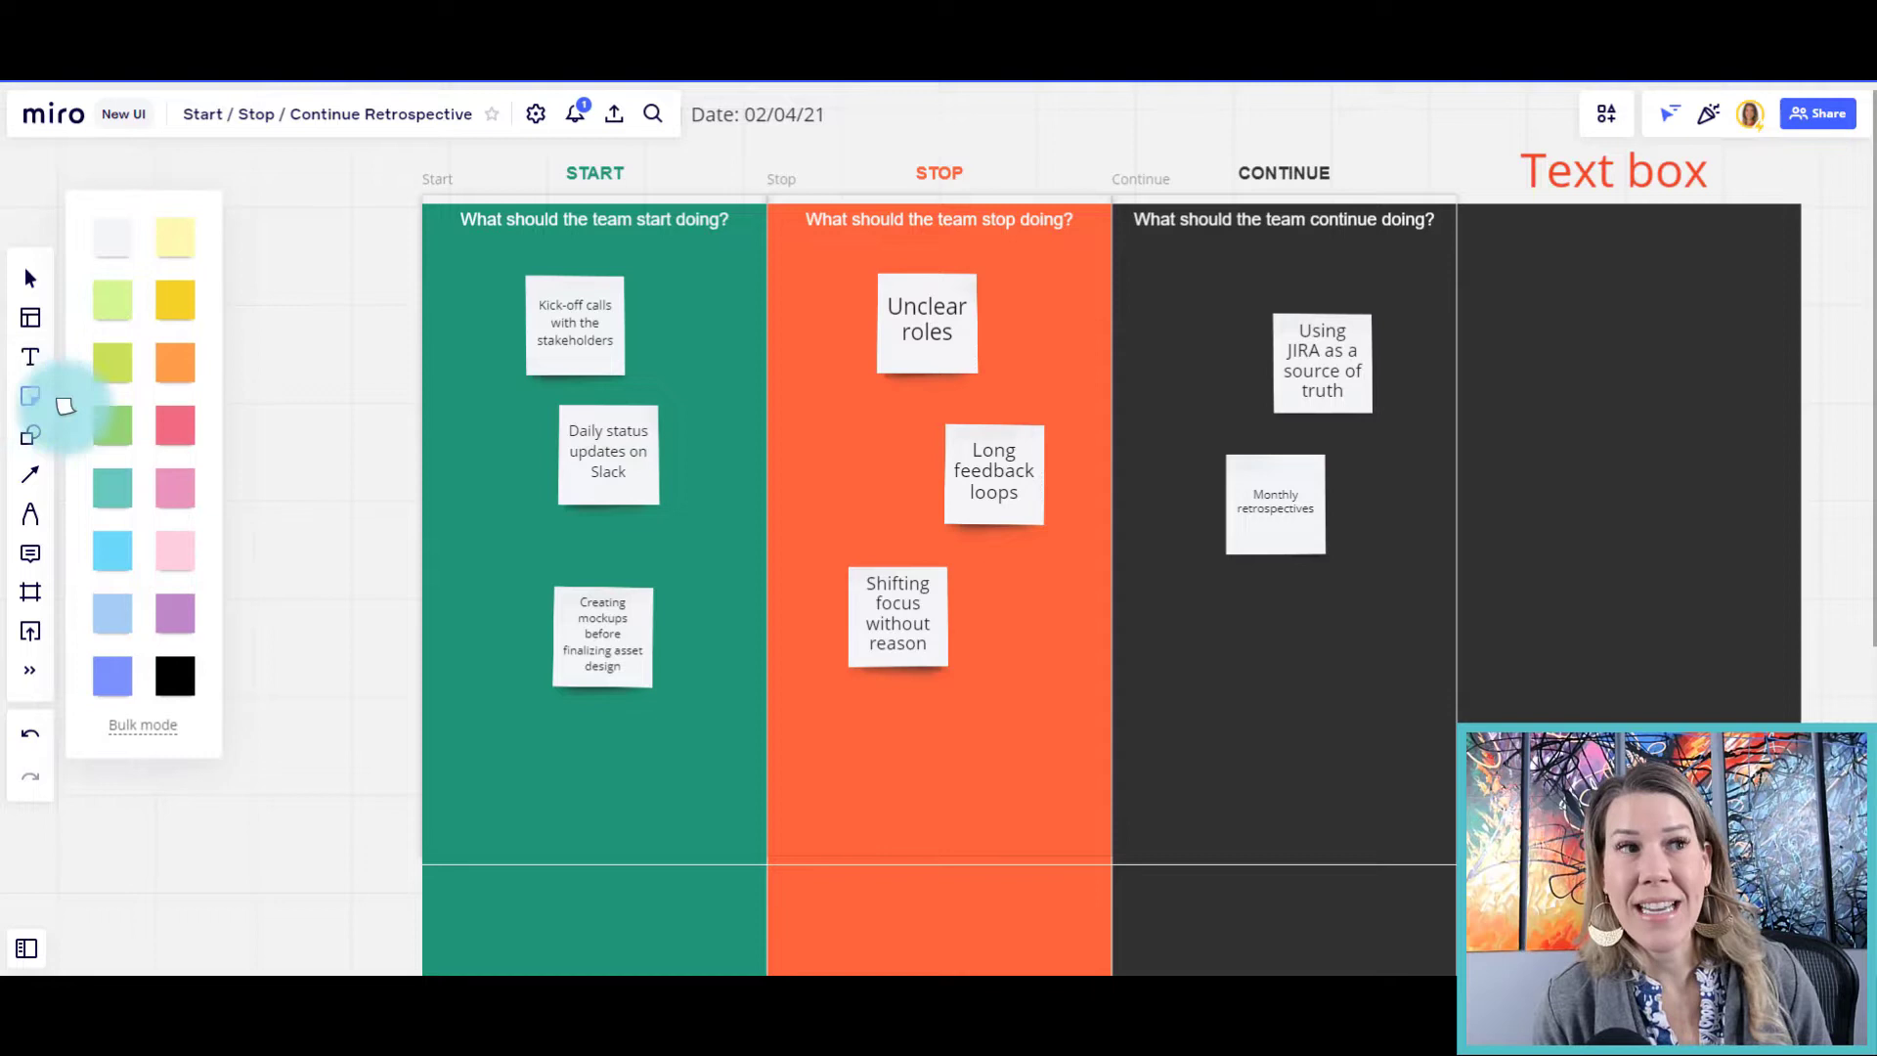
{"action": "left_click", "coordinate": [115, 242]}
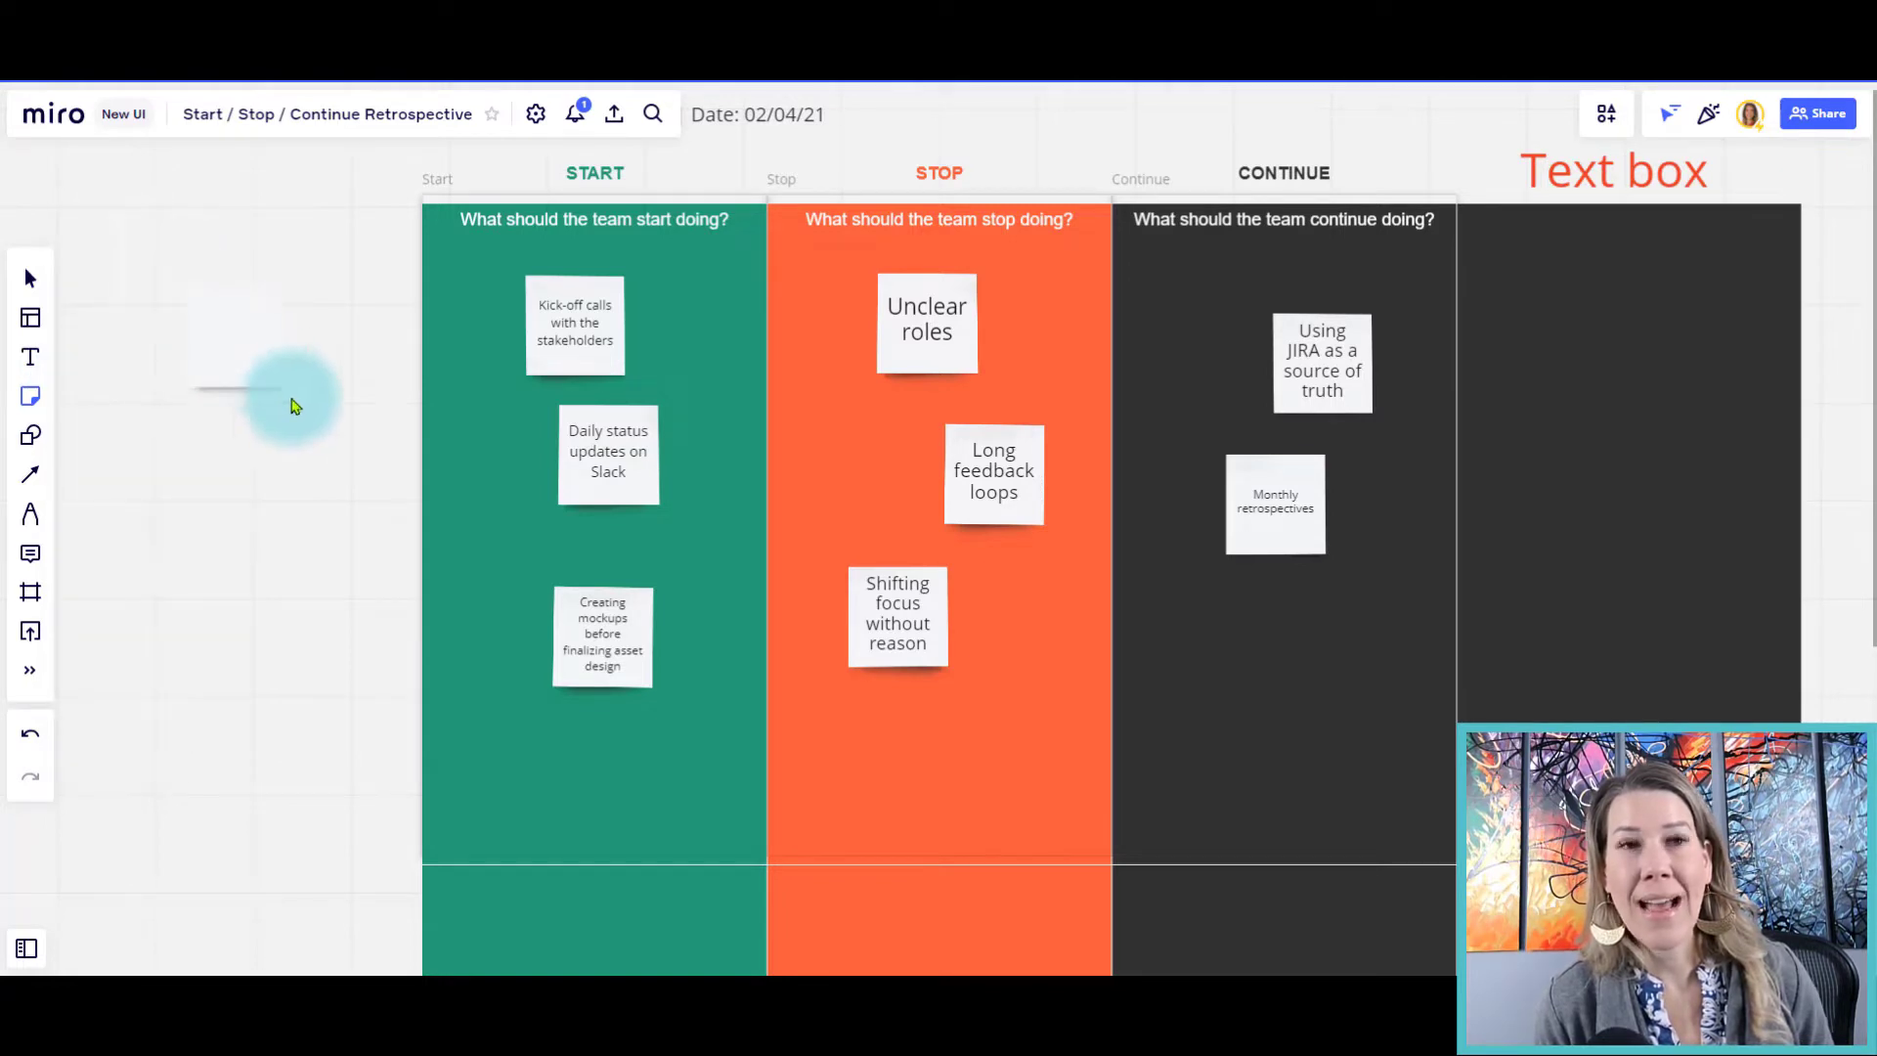
{"action": "left_click", "coordinate": [1588, 404]}
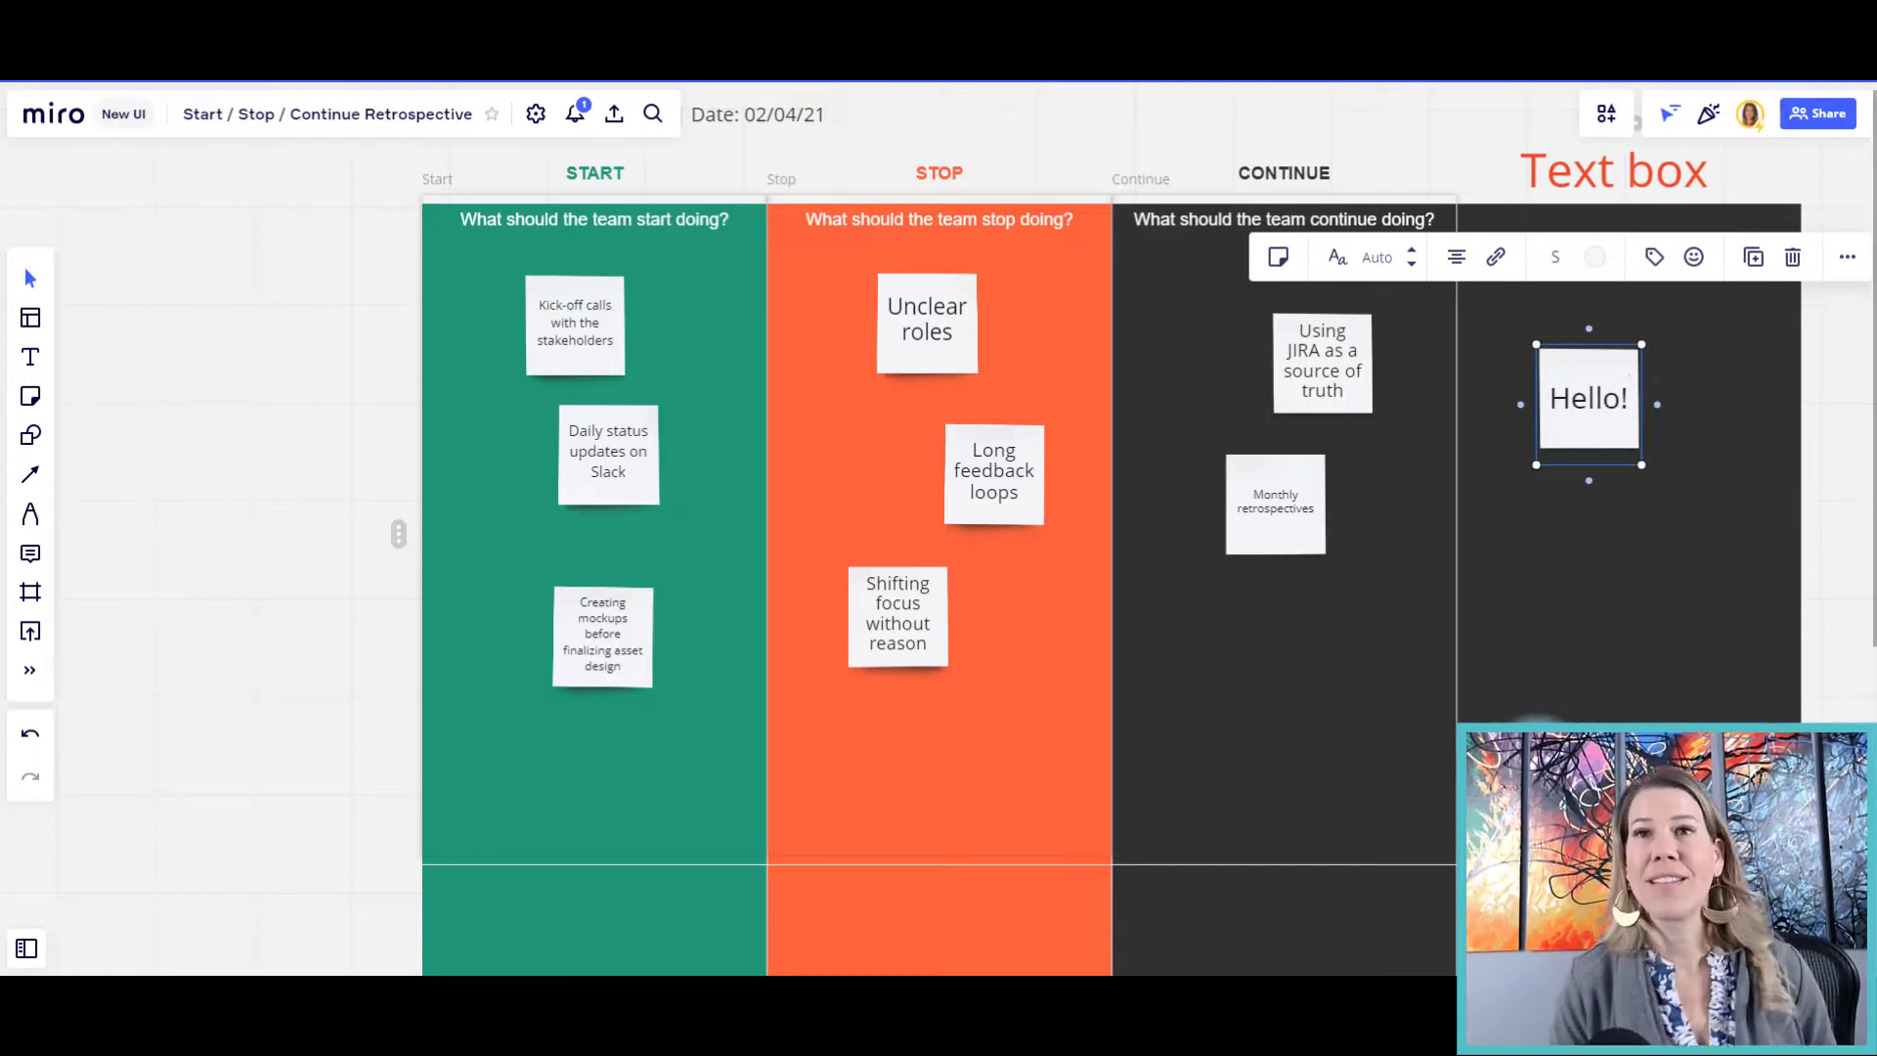
Draw a black arrow line on the canvas pointing toward the START column.
{"action": "left_click", "coordinate": [29, 449]}
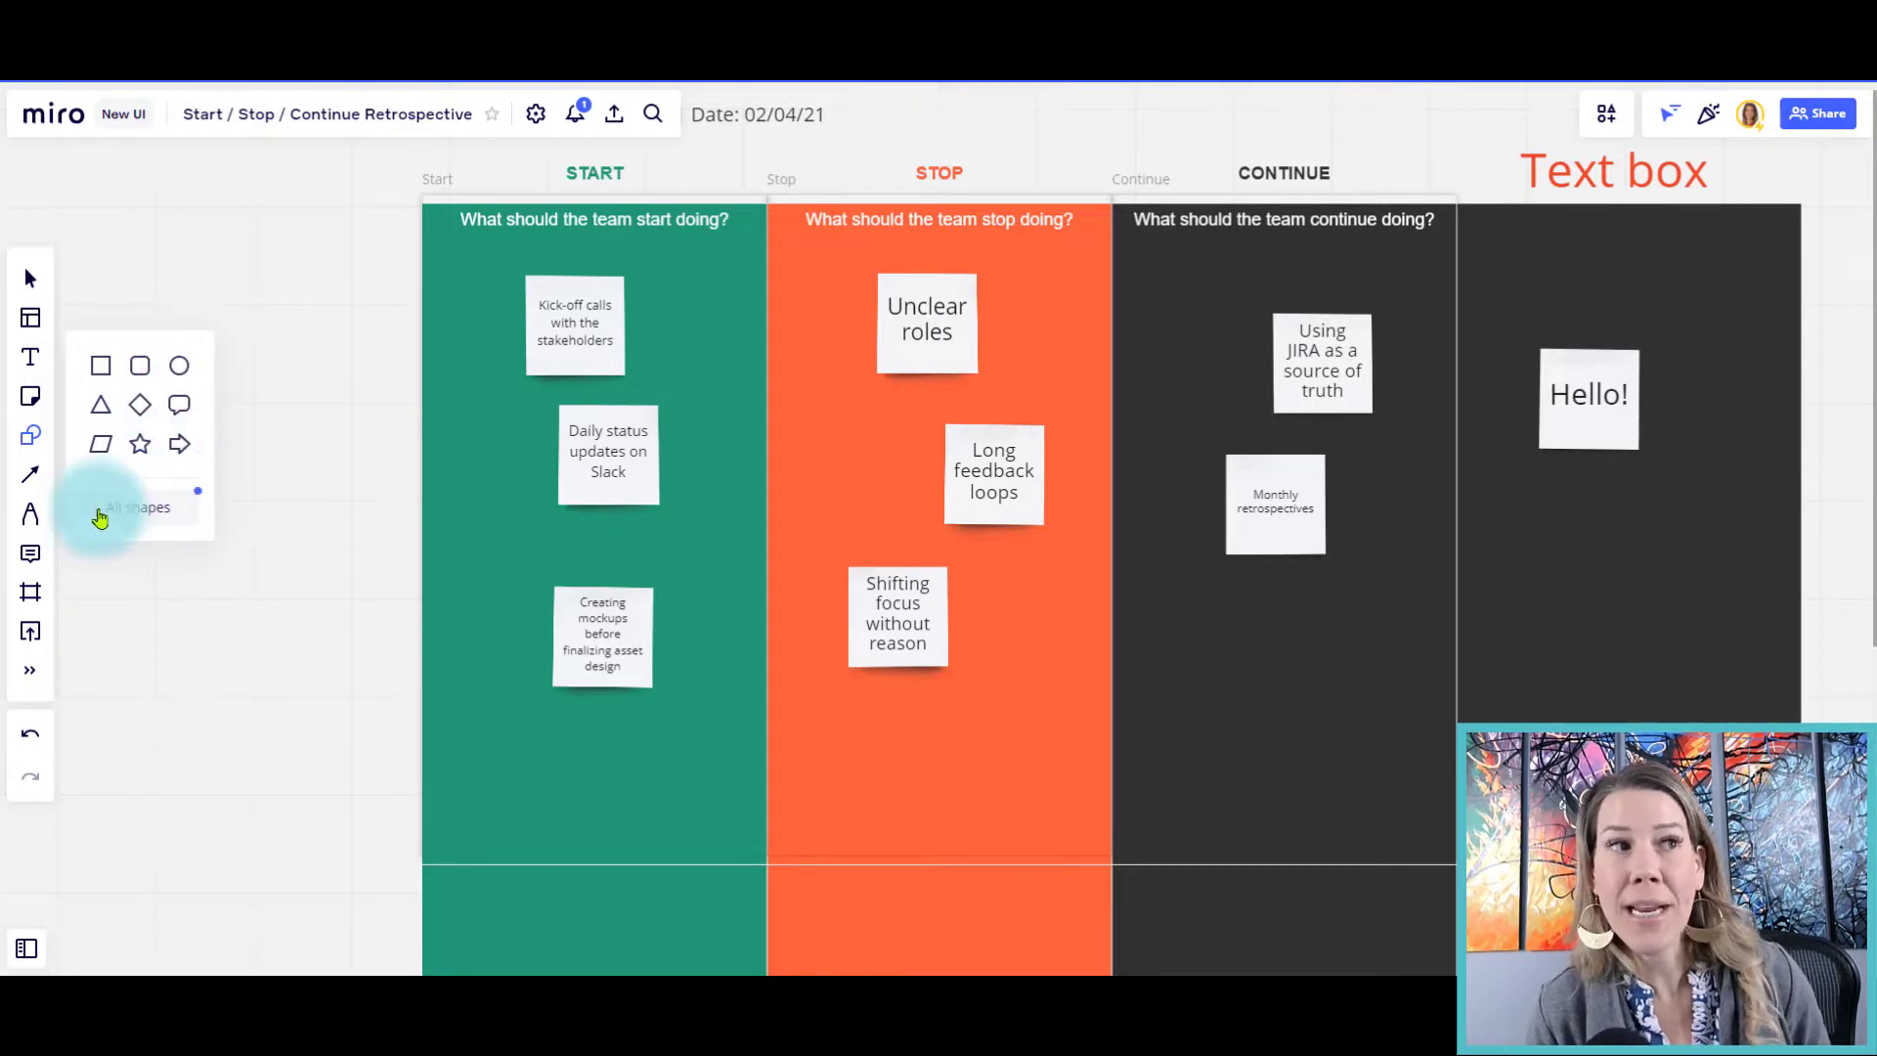
{"action": "left_click", "coordinate": [29, 474]}
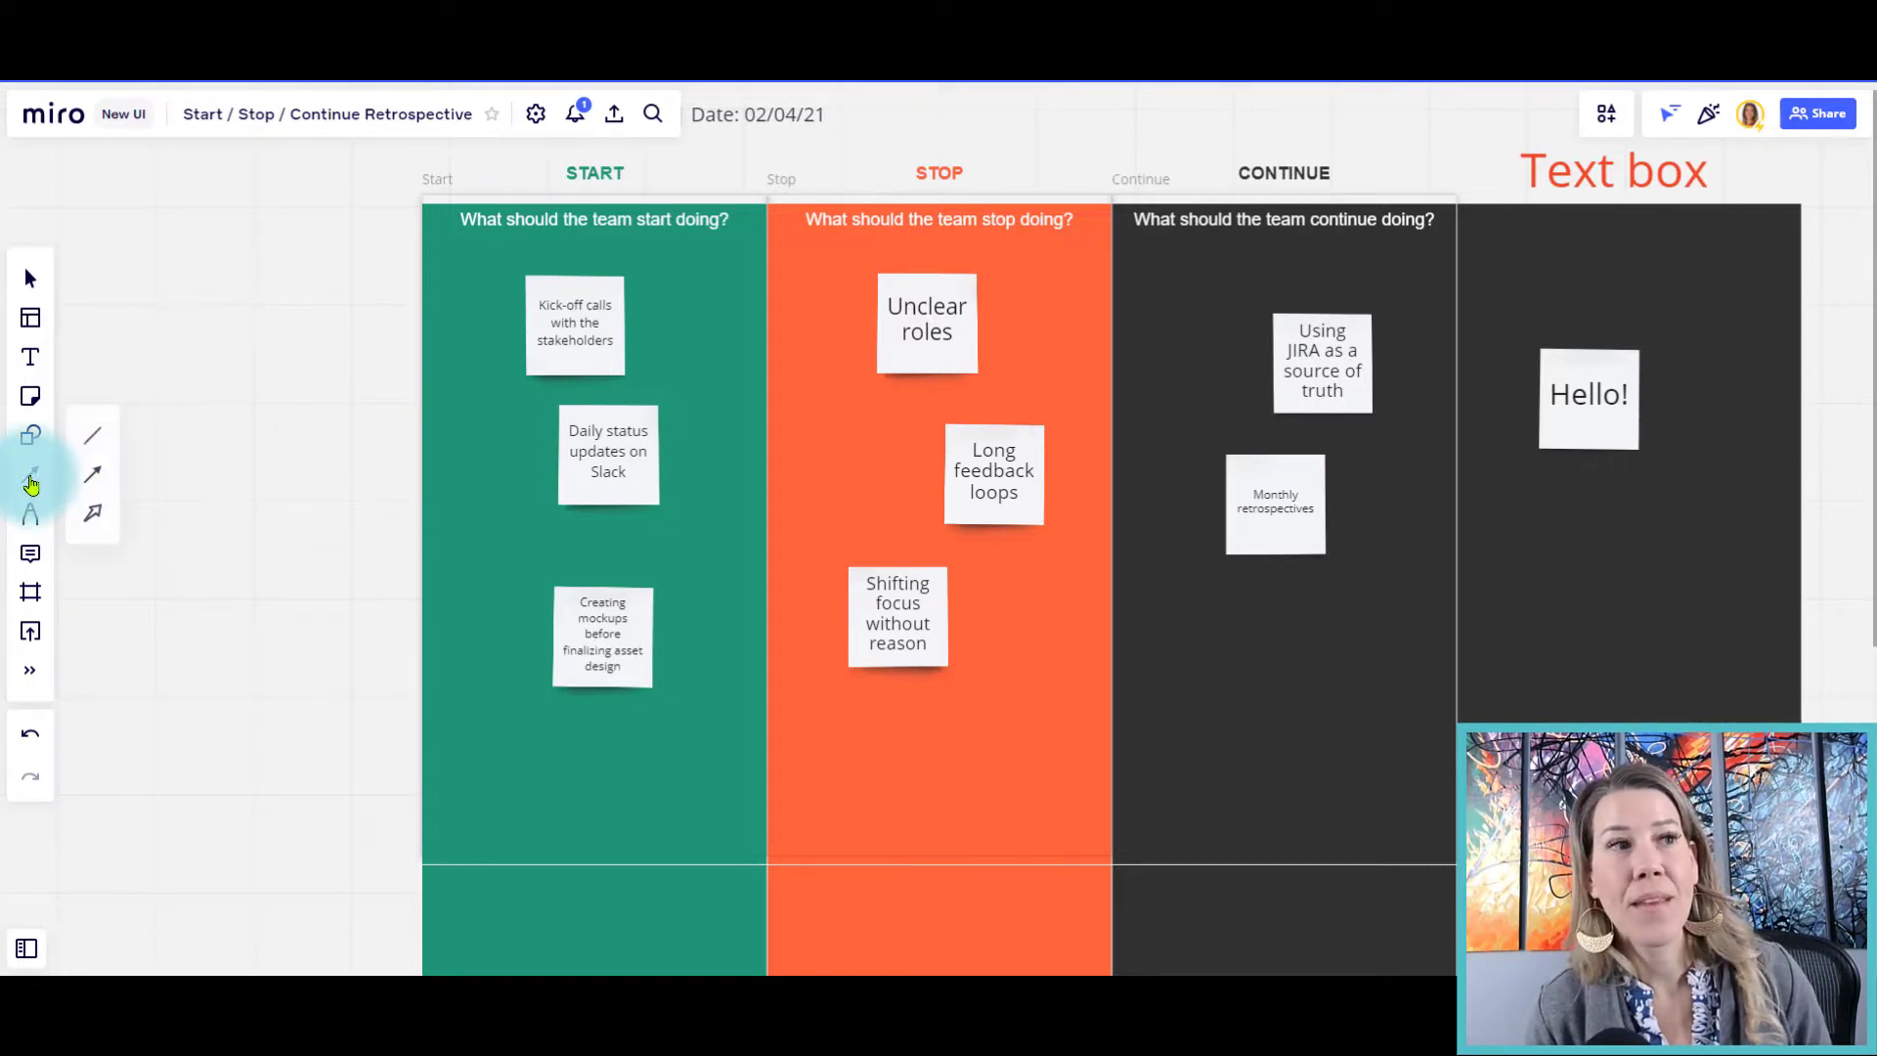
{"action": "left_click", "coordinate": [91, 525]}
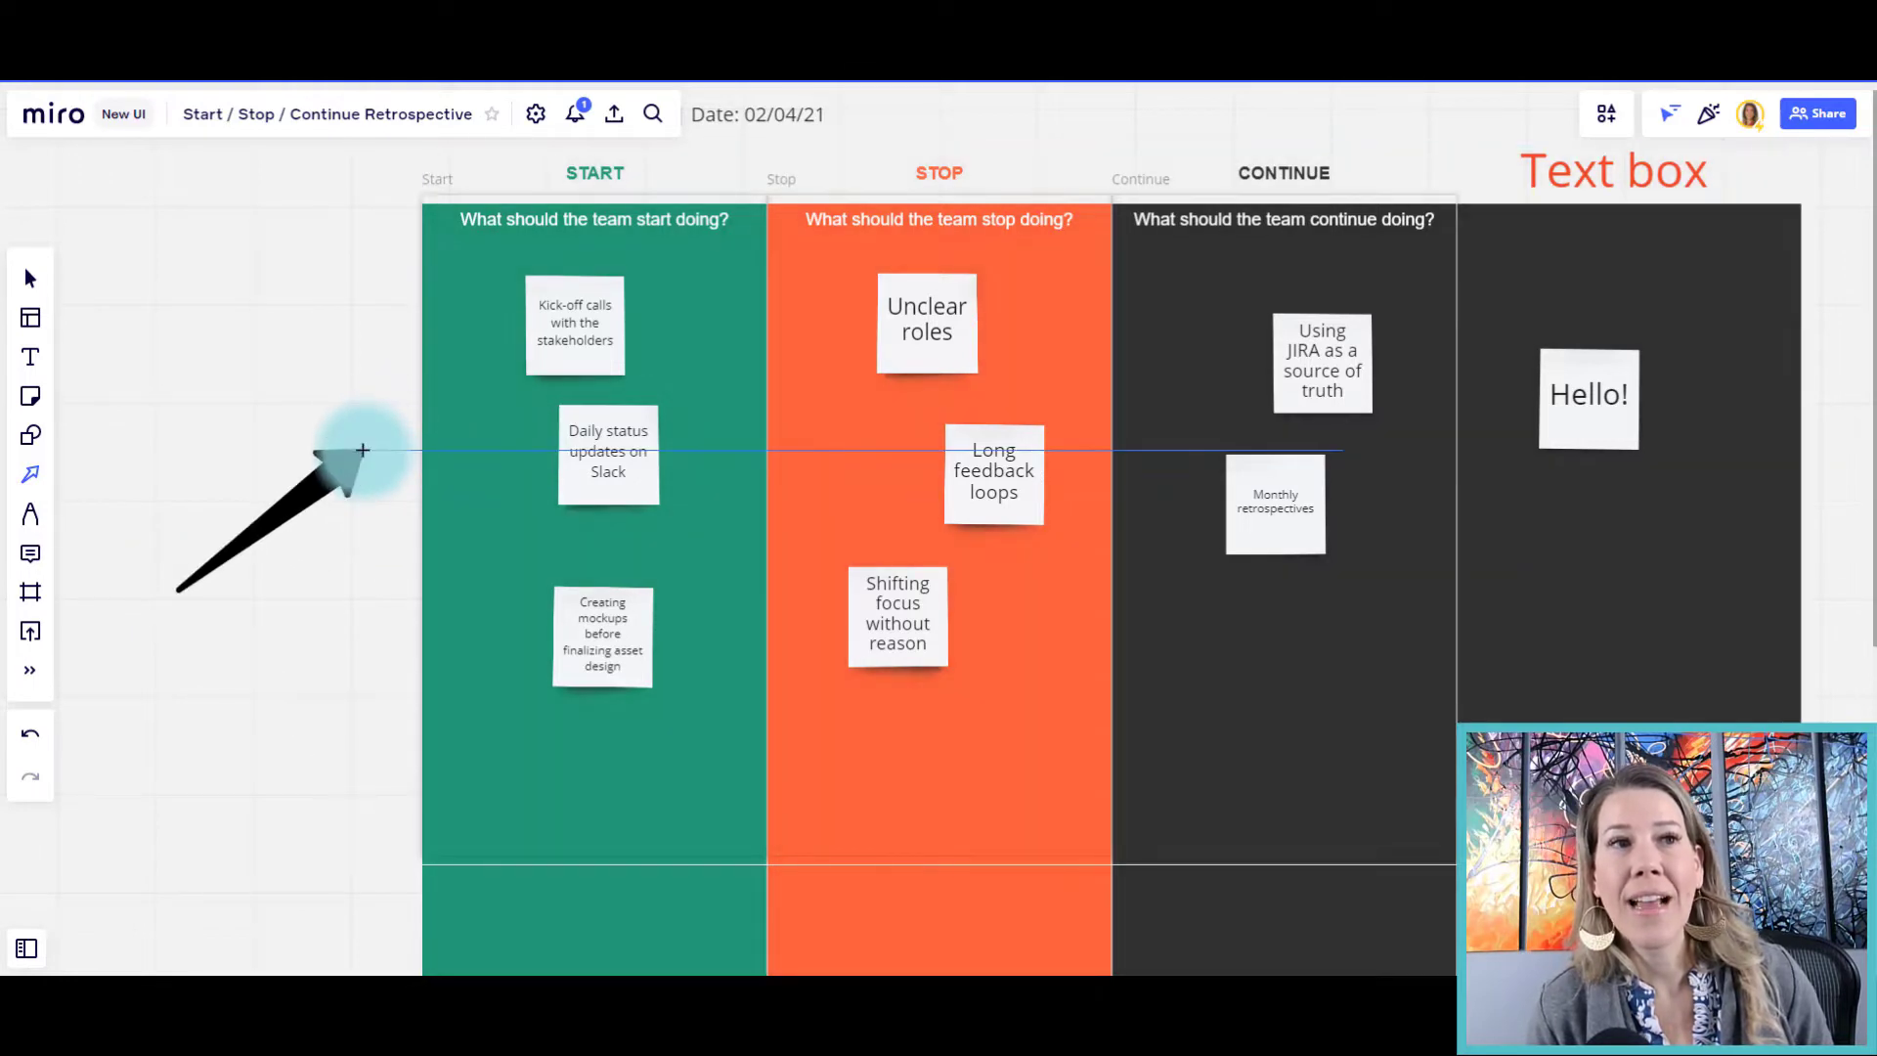
{"action": "left_click", "coordinate": [367, 467]}
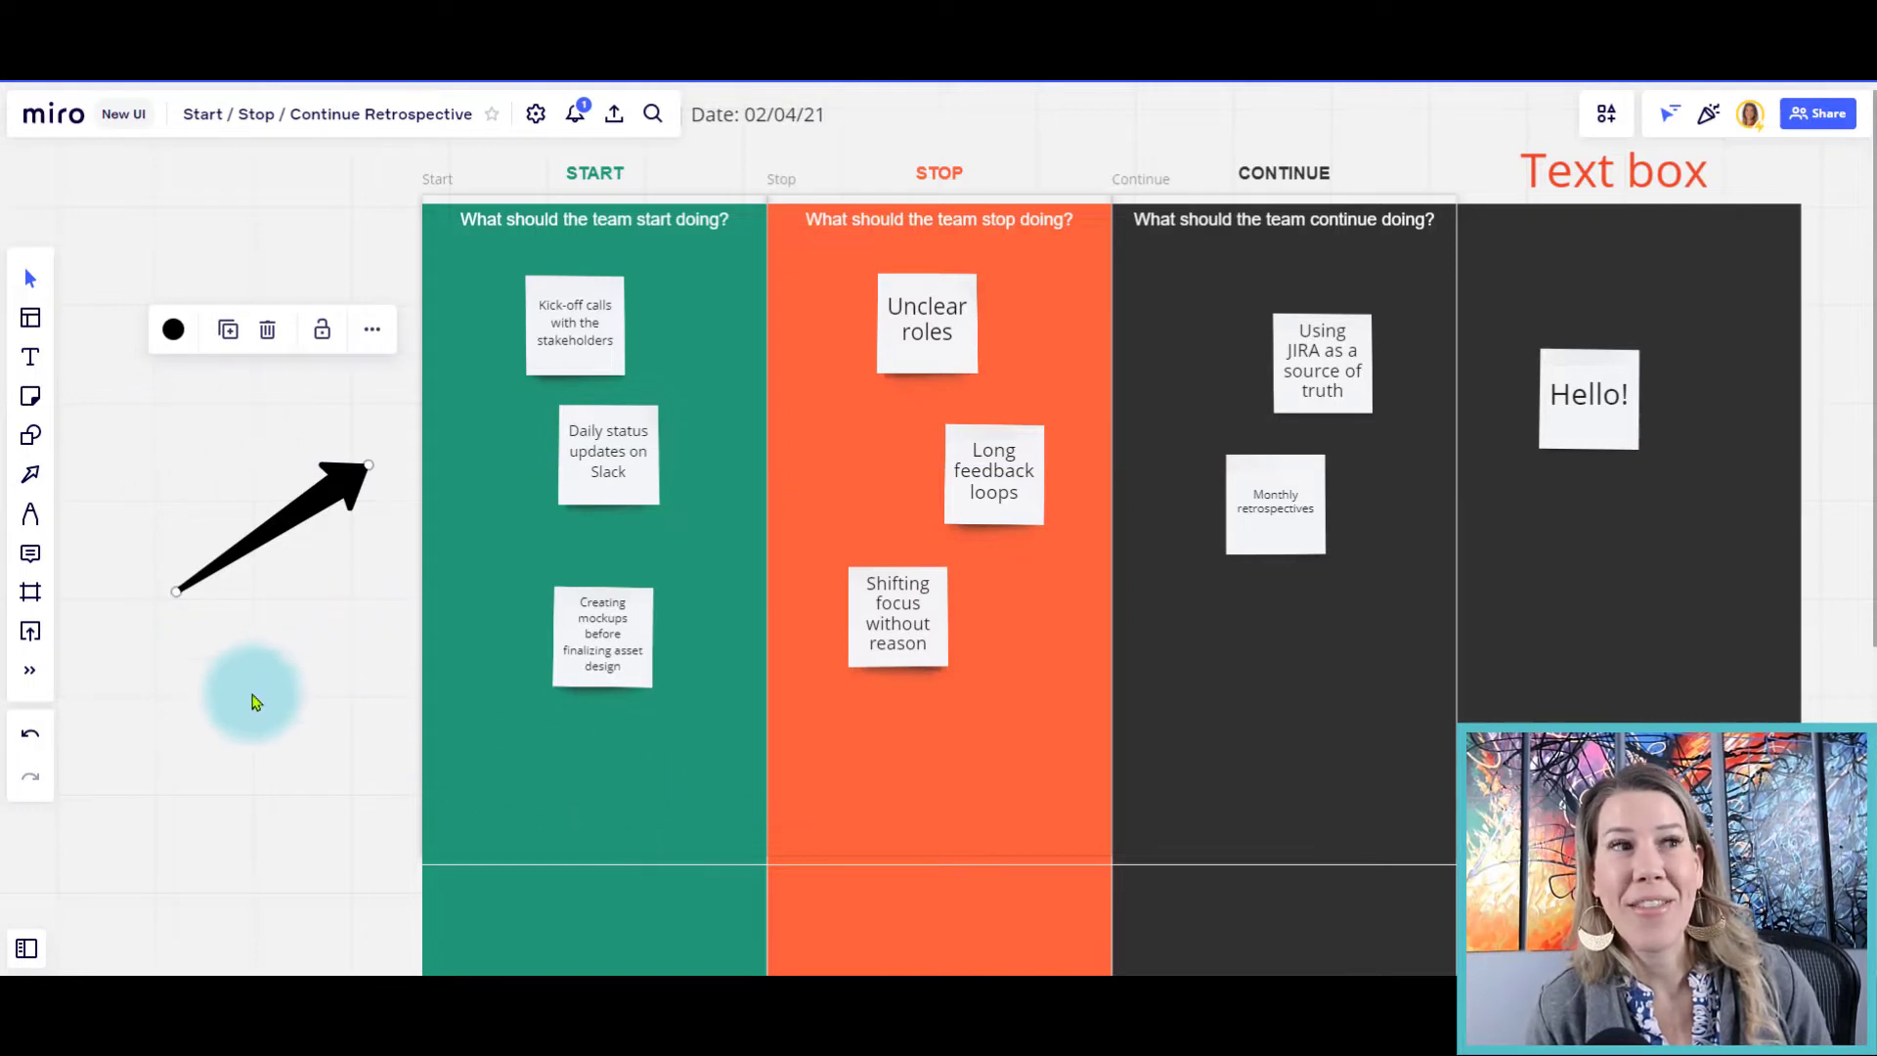
Draw a freehand pen stroke above the arrow, then pan the board to show its title.
{"action": "left_click", "coordinate": [30, 513]}
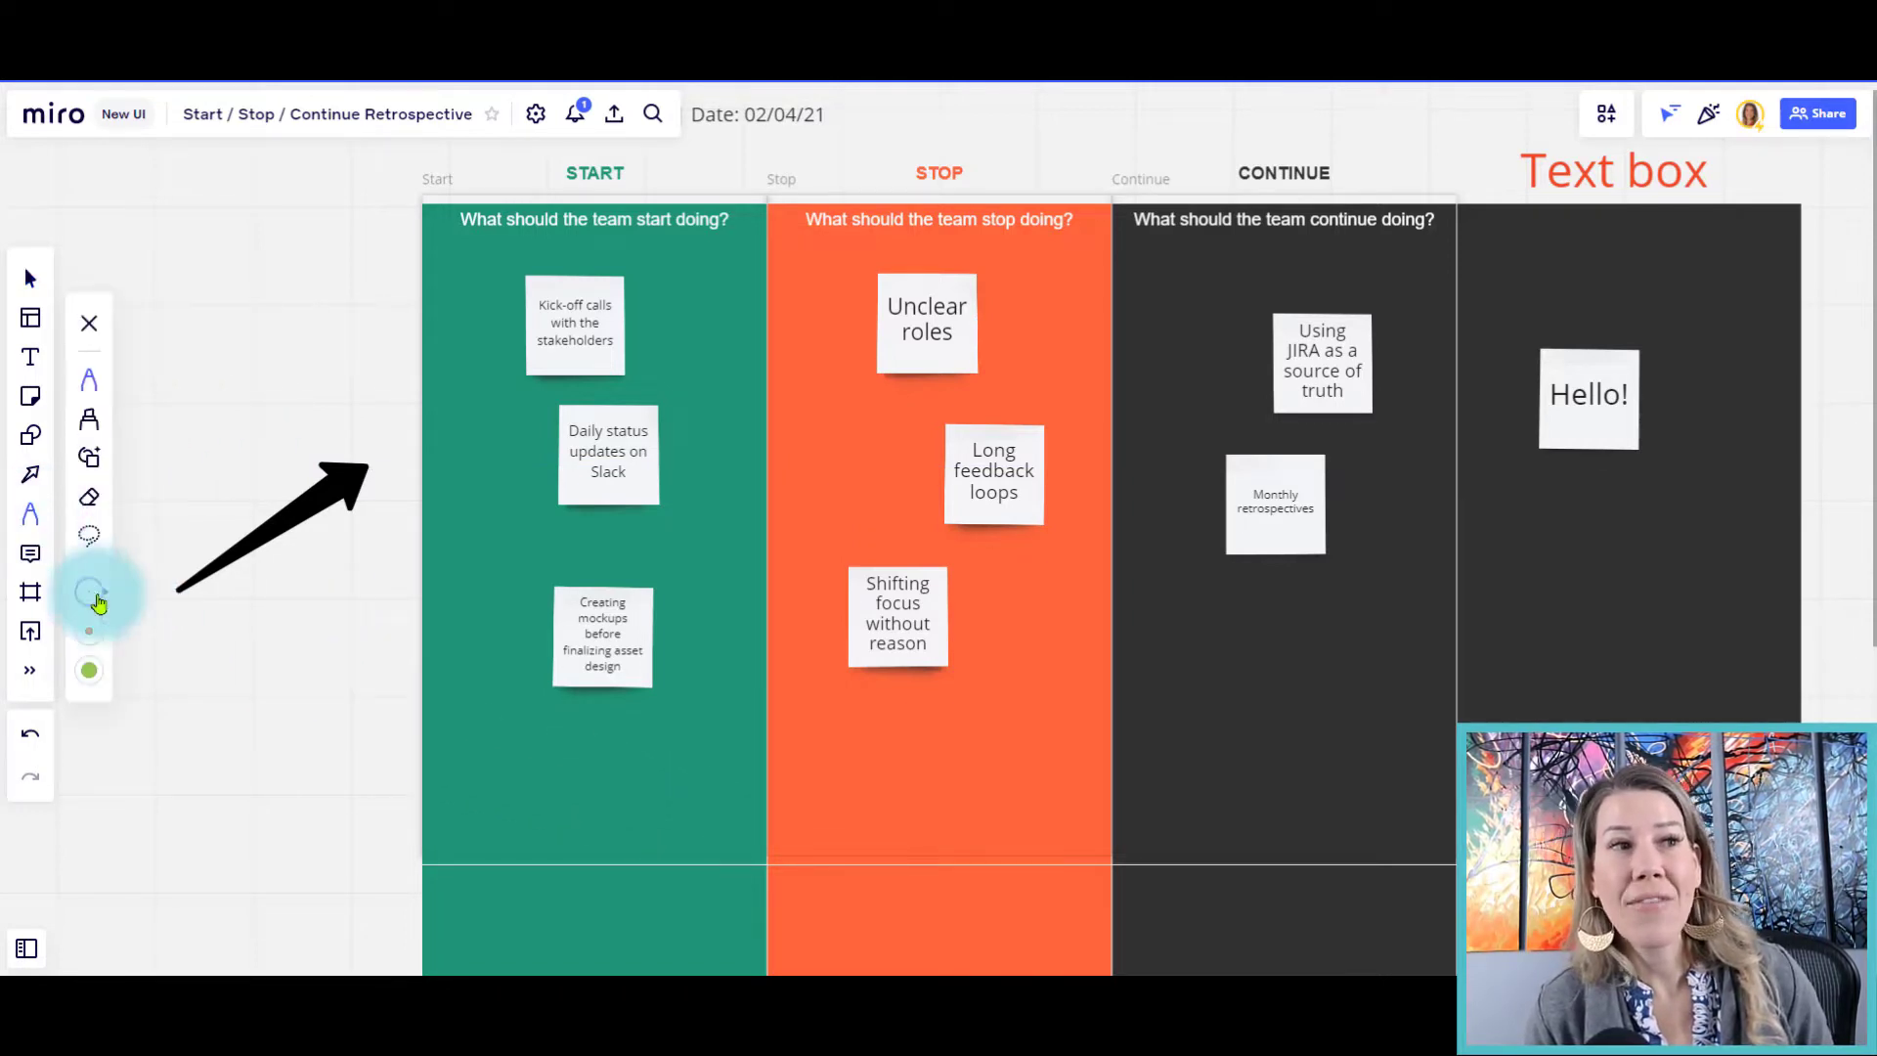
{"action": "mouse_move", "coordinate": [159, 485]}
{"action": "left_mouse_down"}
{"action": "mouse_move", "coordinate": [243, 314]}
{"action": "mouse_move", "coordinate": [273, 386]}
{"action": "mouse_move", "coordinate": [227, 466]}
{"action": "left_mouse_up"}
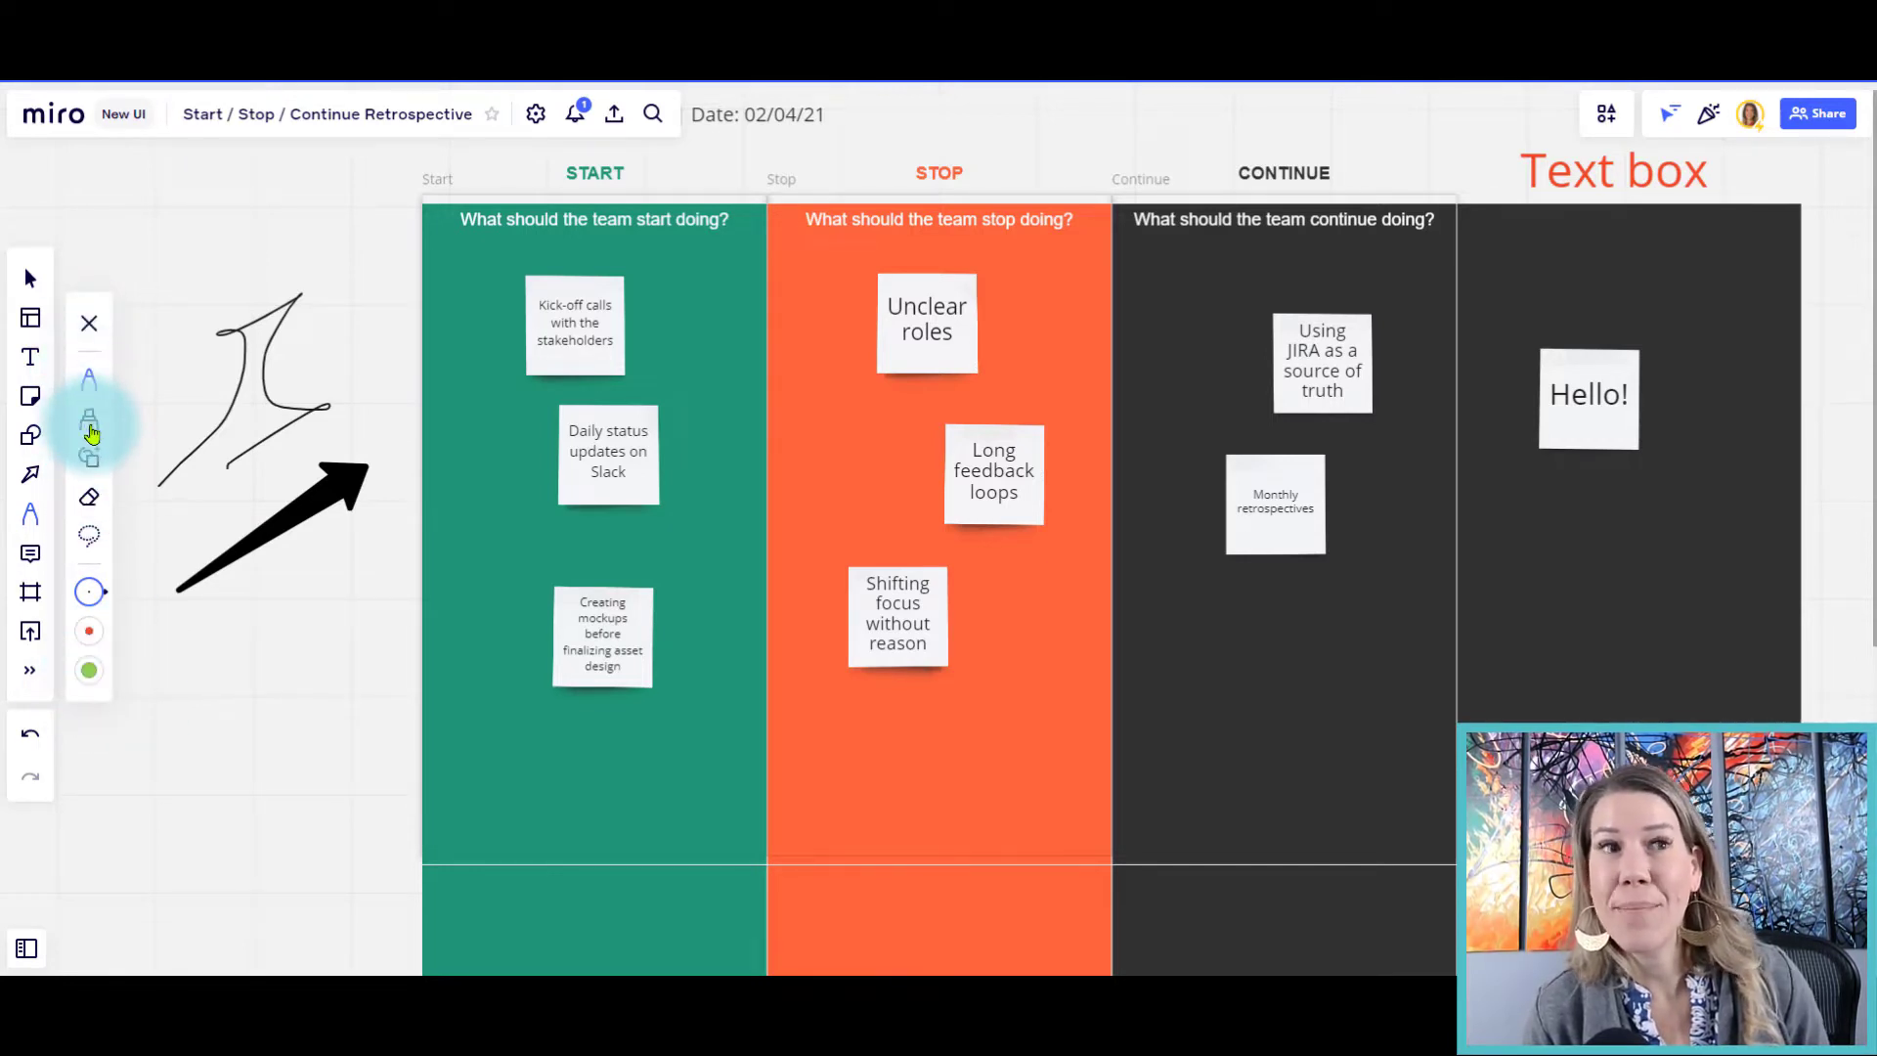
{"action": "left_click", "coordinate": [32, 559]}
{"action": "left_click_drag", "start_coordinate": [159, 671], "coordinate": [251, 670]}
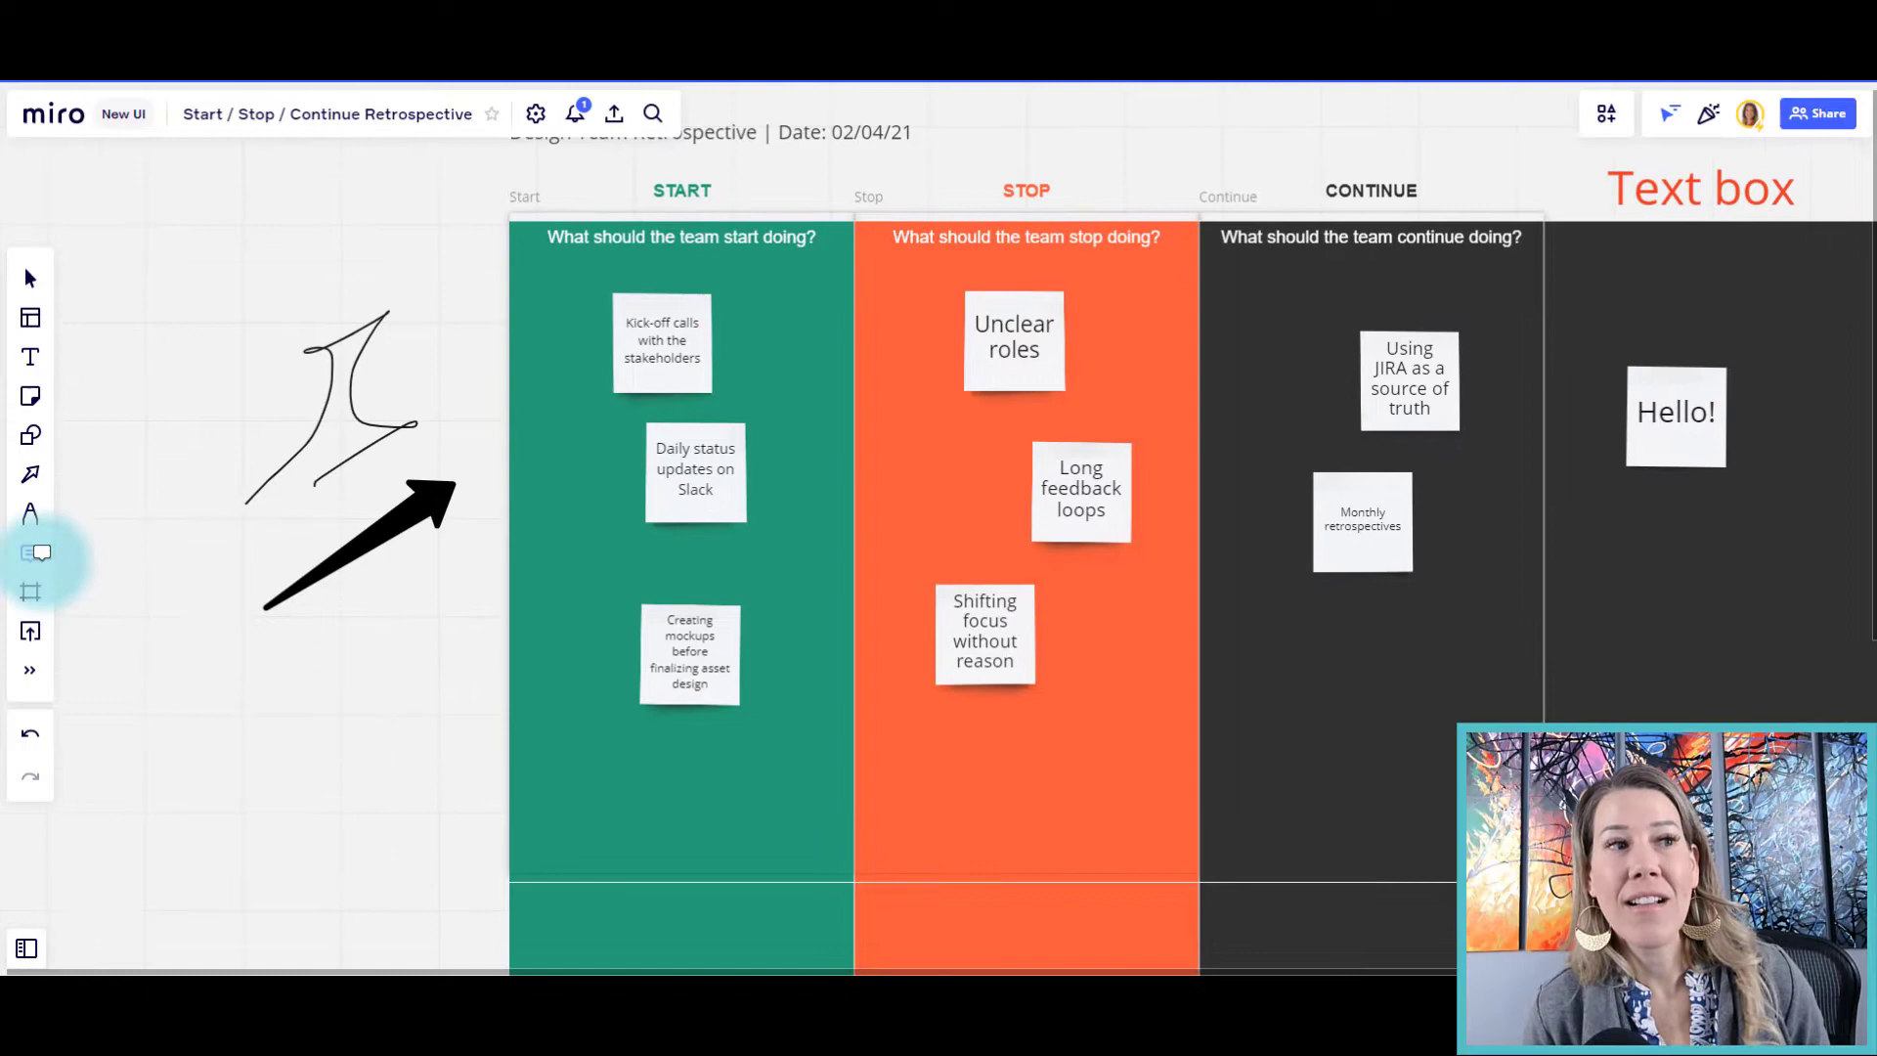
{"action": "left_click", "coordinate": [168, 597]}
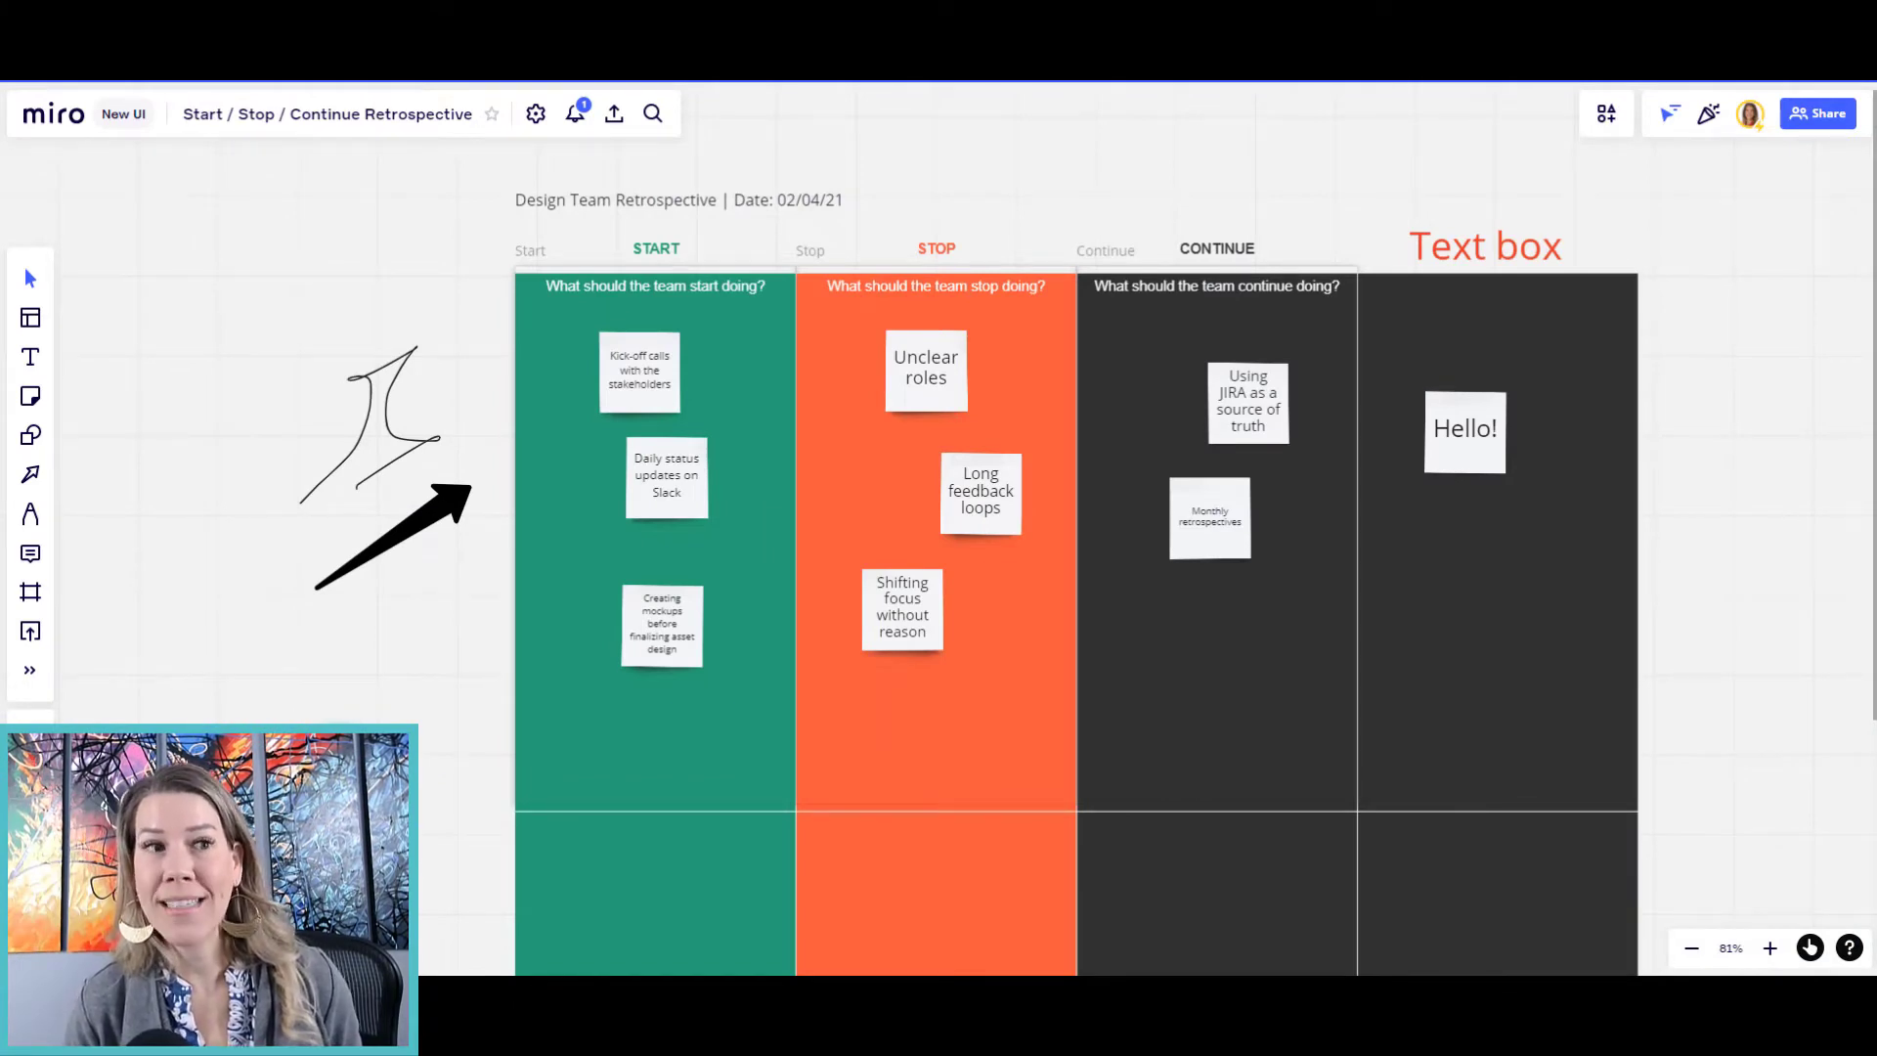
{"action": "left_click_drag", "start_coordinate": [330, 771], "coordinate": [338, 877]}
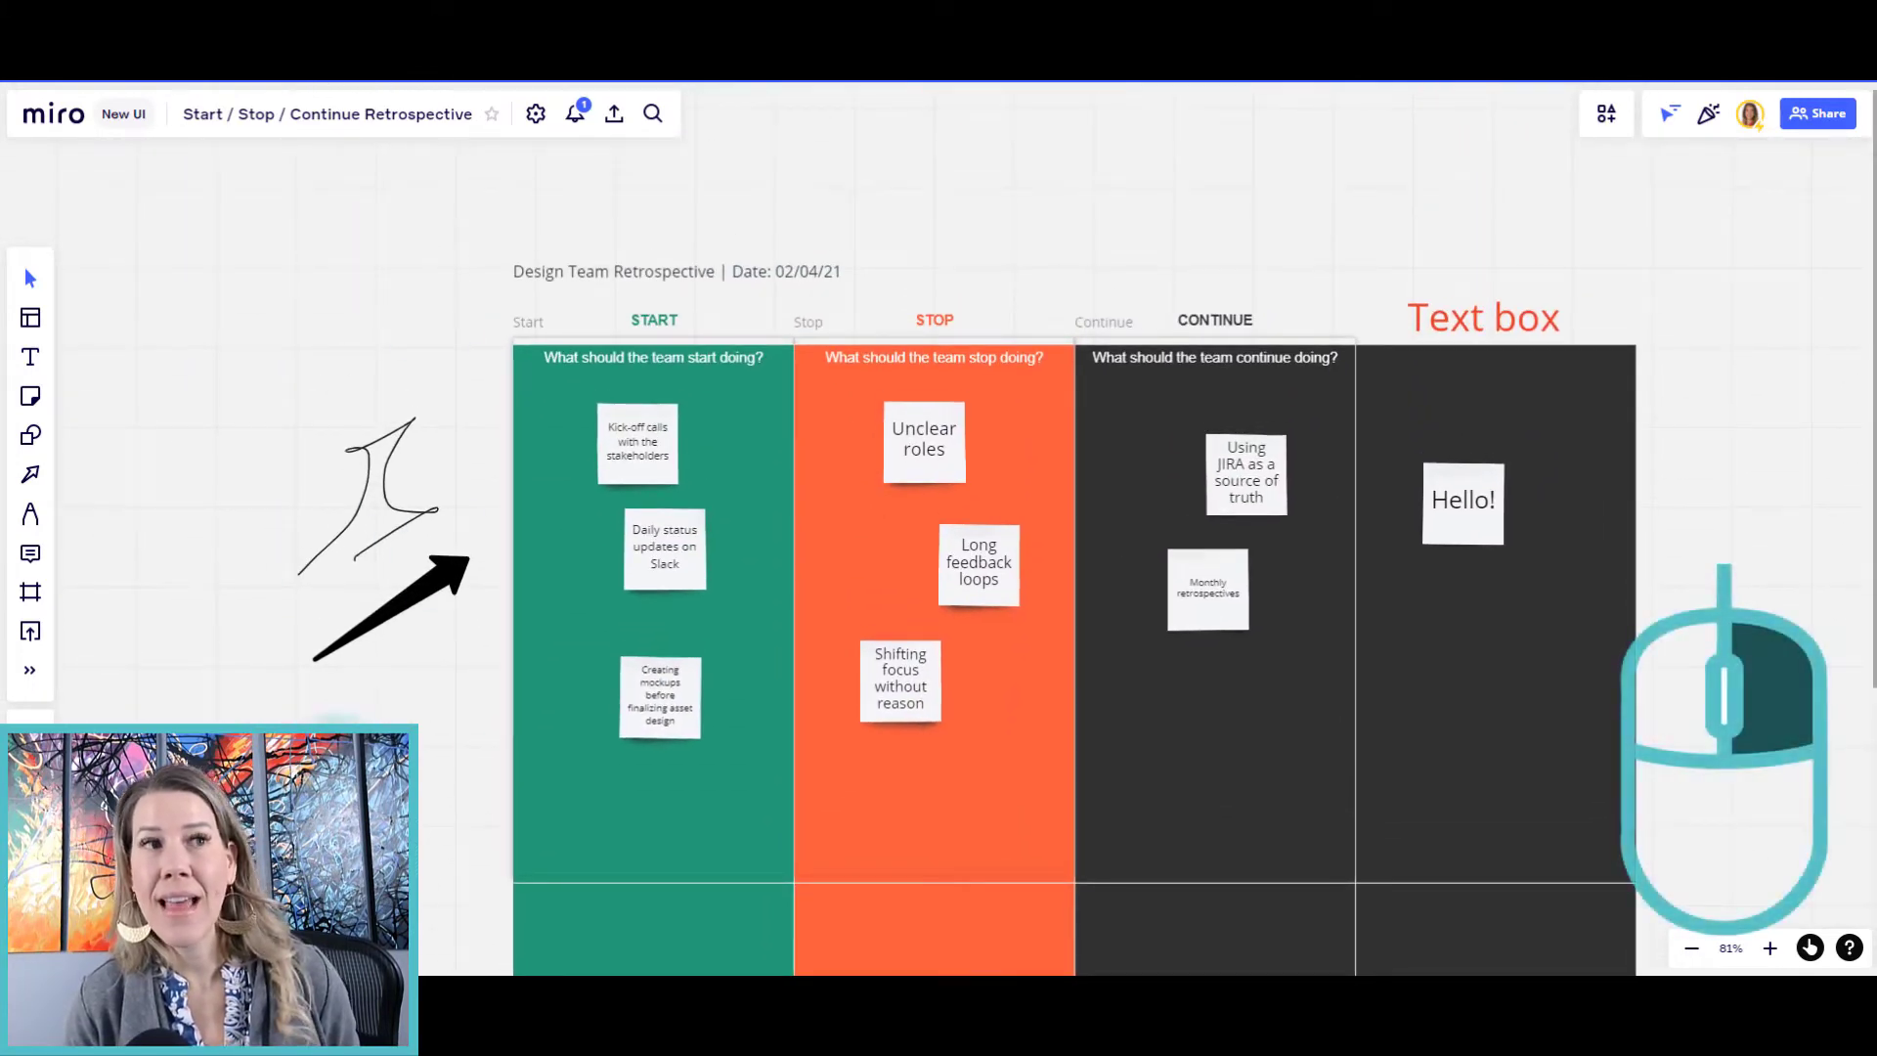
{"action": "left_click_drag", "start_coordinate": [344, 772], "coordinate": [283, 709]}
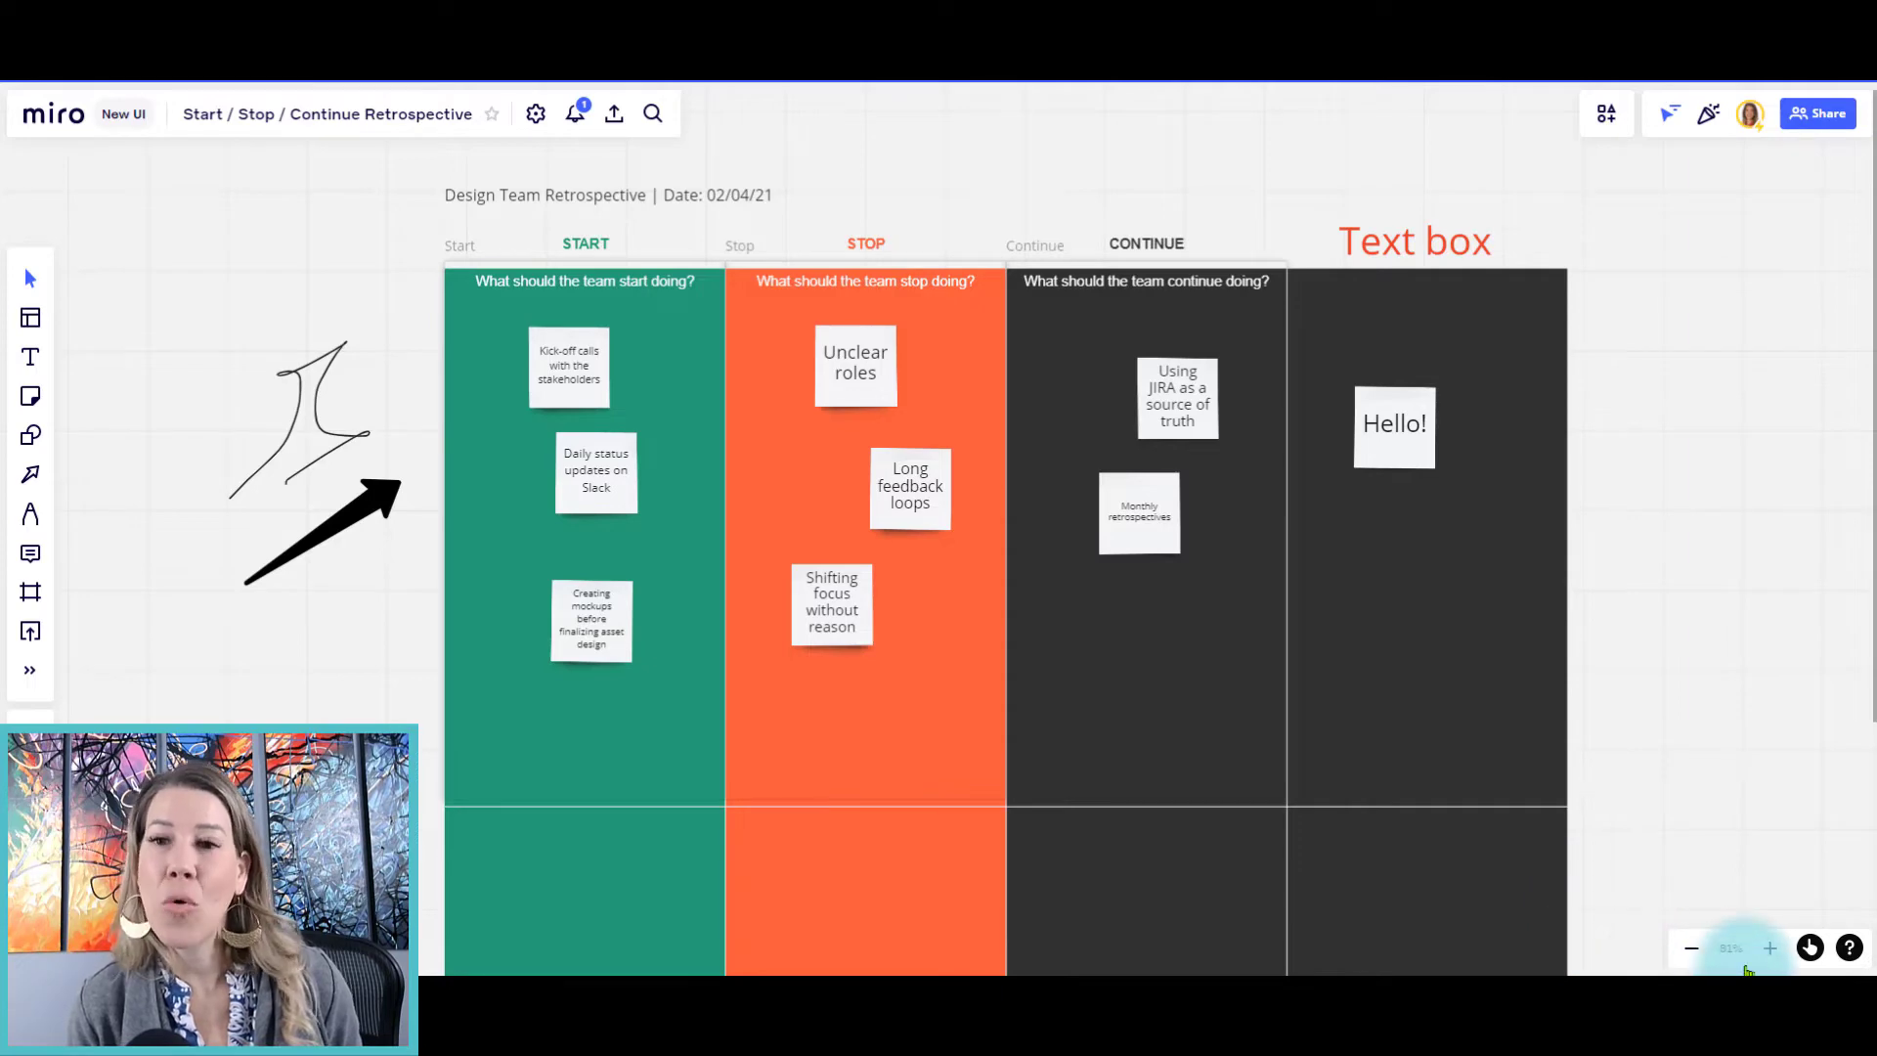
Zoom to 100%, shift the board up, and scroll-zoom to 112% so the columns fill the view.
{"action": "left_click", "coordinate": [1773, 948]}
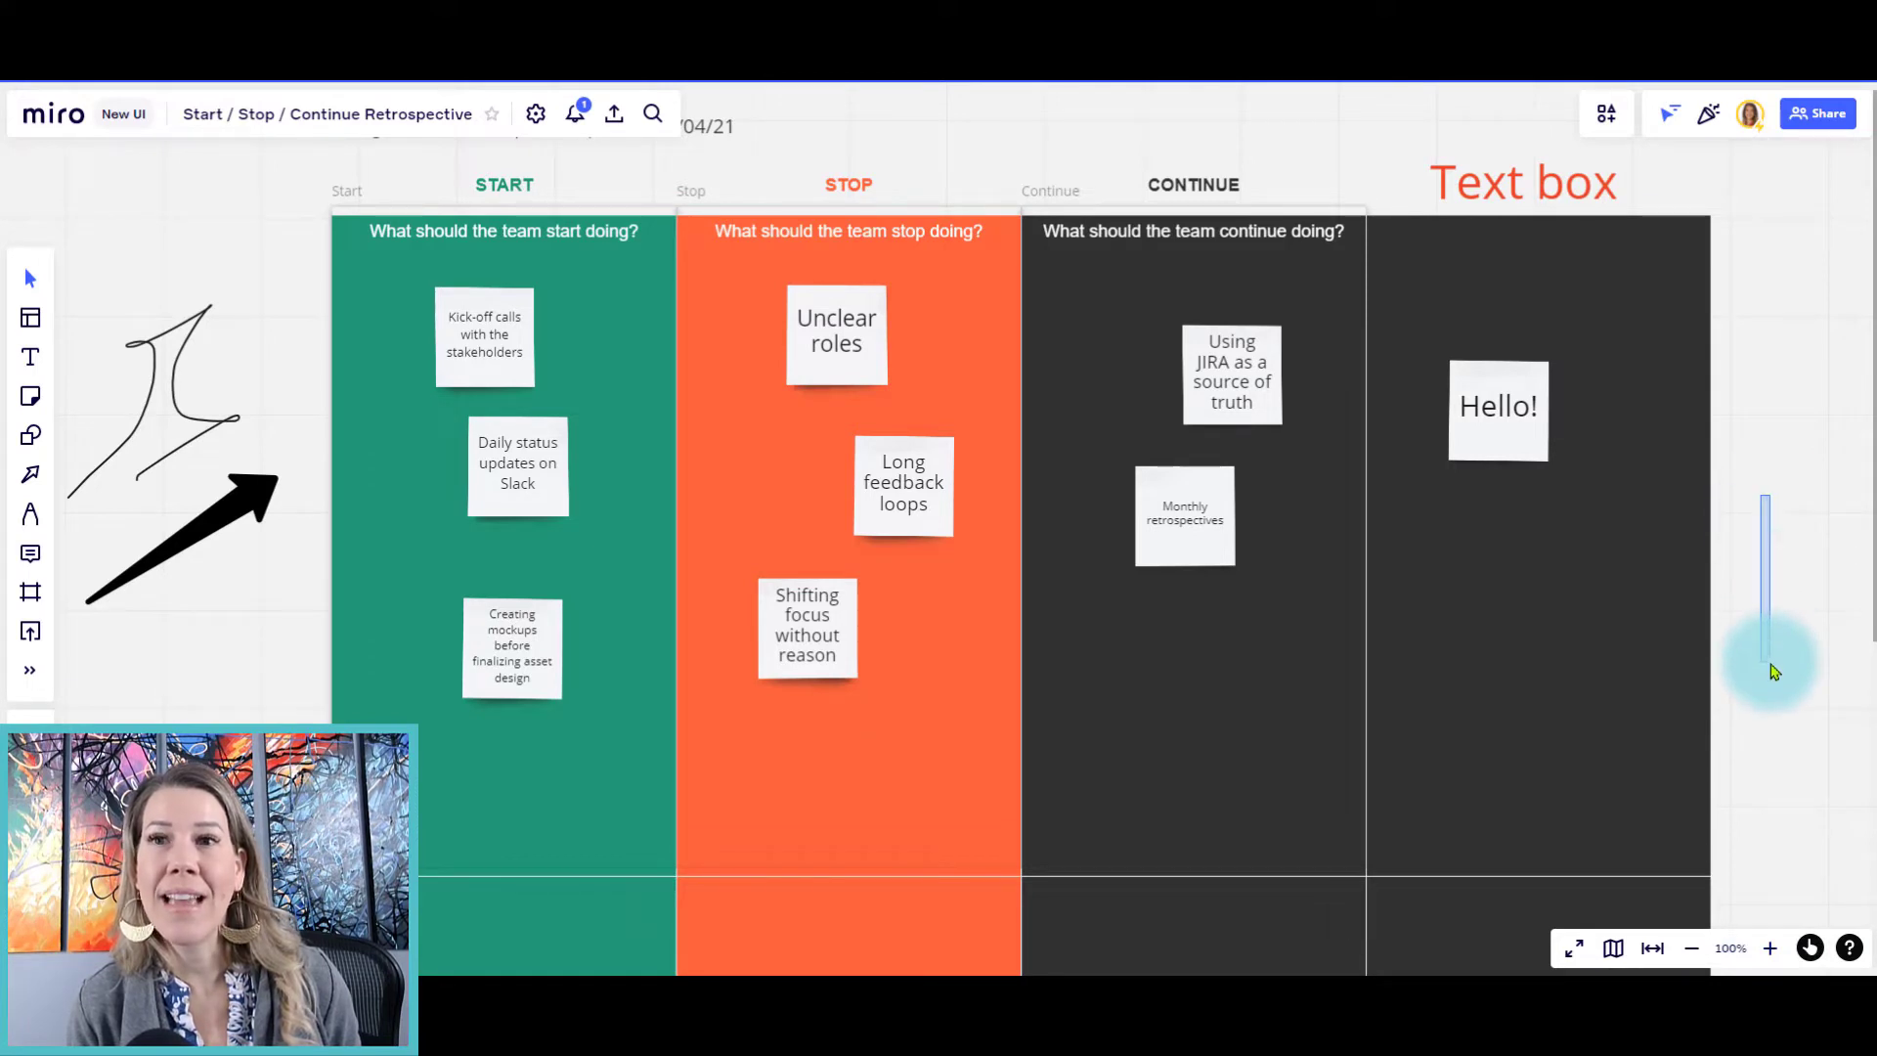
{"action": "mouse_move", "coordinate": [1775, 750]}
{"action": "left_mouse_down"}
{"action": "mouse_move", "coordinate": [1769, 609]}
{"action": "mouse_move", "coordinate": [1810, 871]}
{"action": "mouse_move", "coordinate": [1768, 750]}
{"action": "left_mouse_up"}
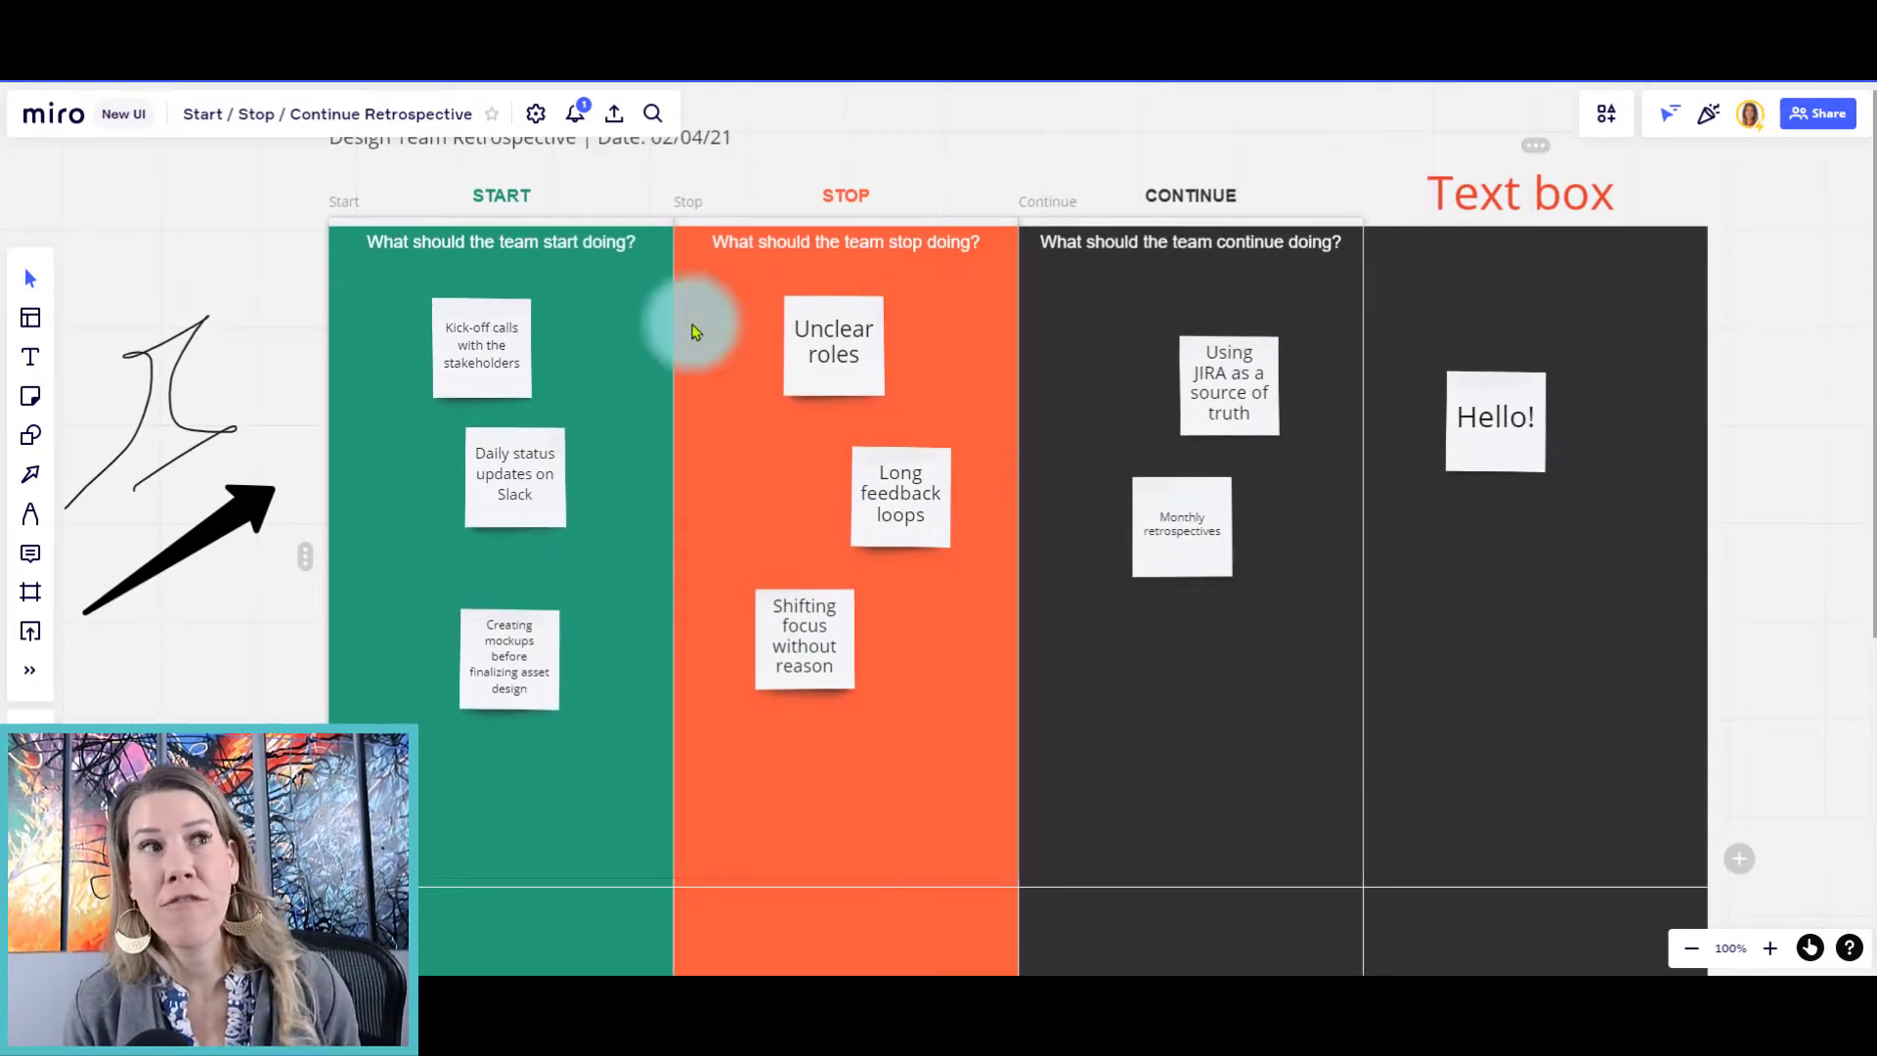
{"action": "scroll", "coordinate": [145, 306], "scroll_direction": "up", "scroll_amount": 1}
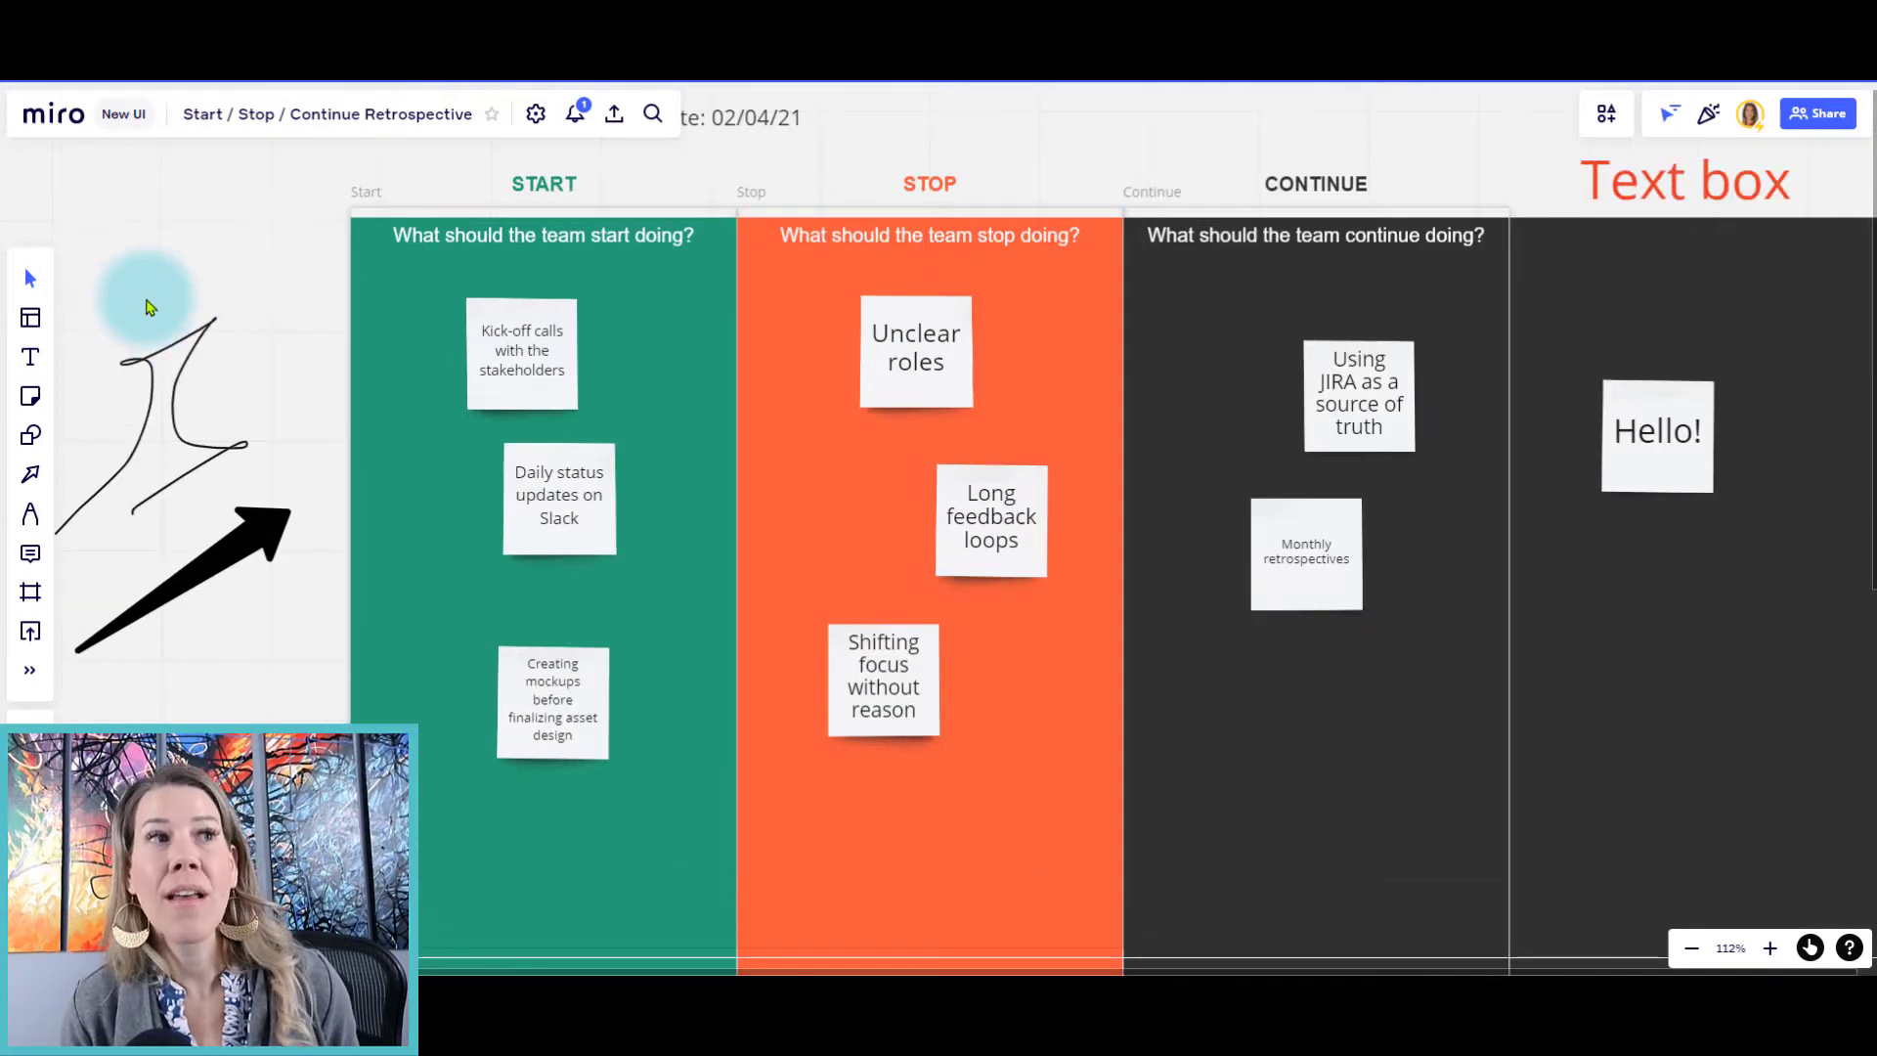
Start a new Untitled board, search templates for 'proj', then close the picker to keep it blank.
{"action": "left_click", "coordinate": [55, 128]}
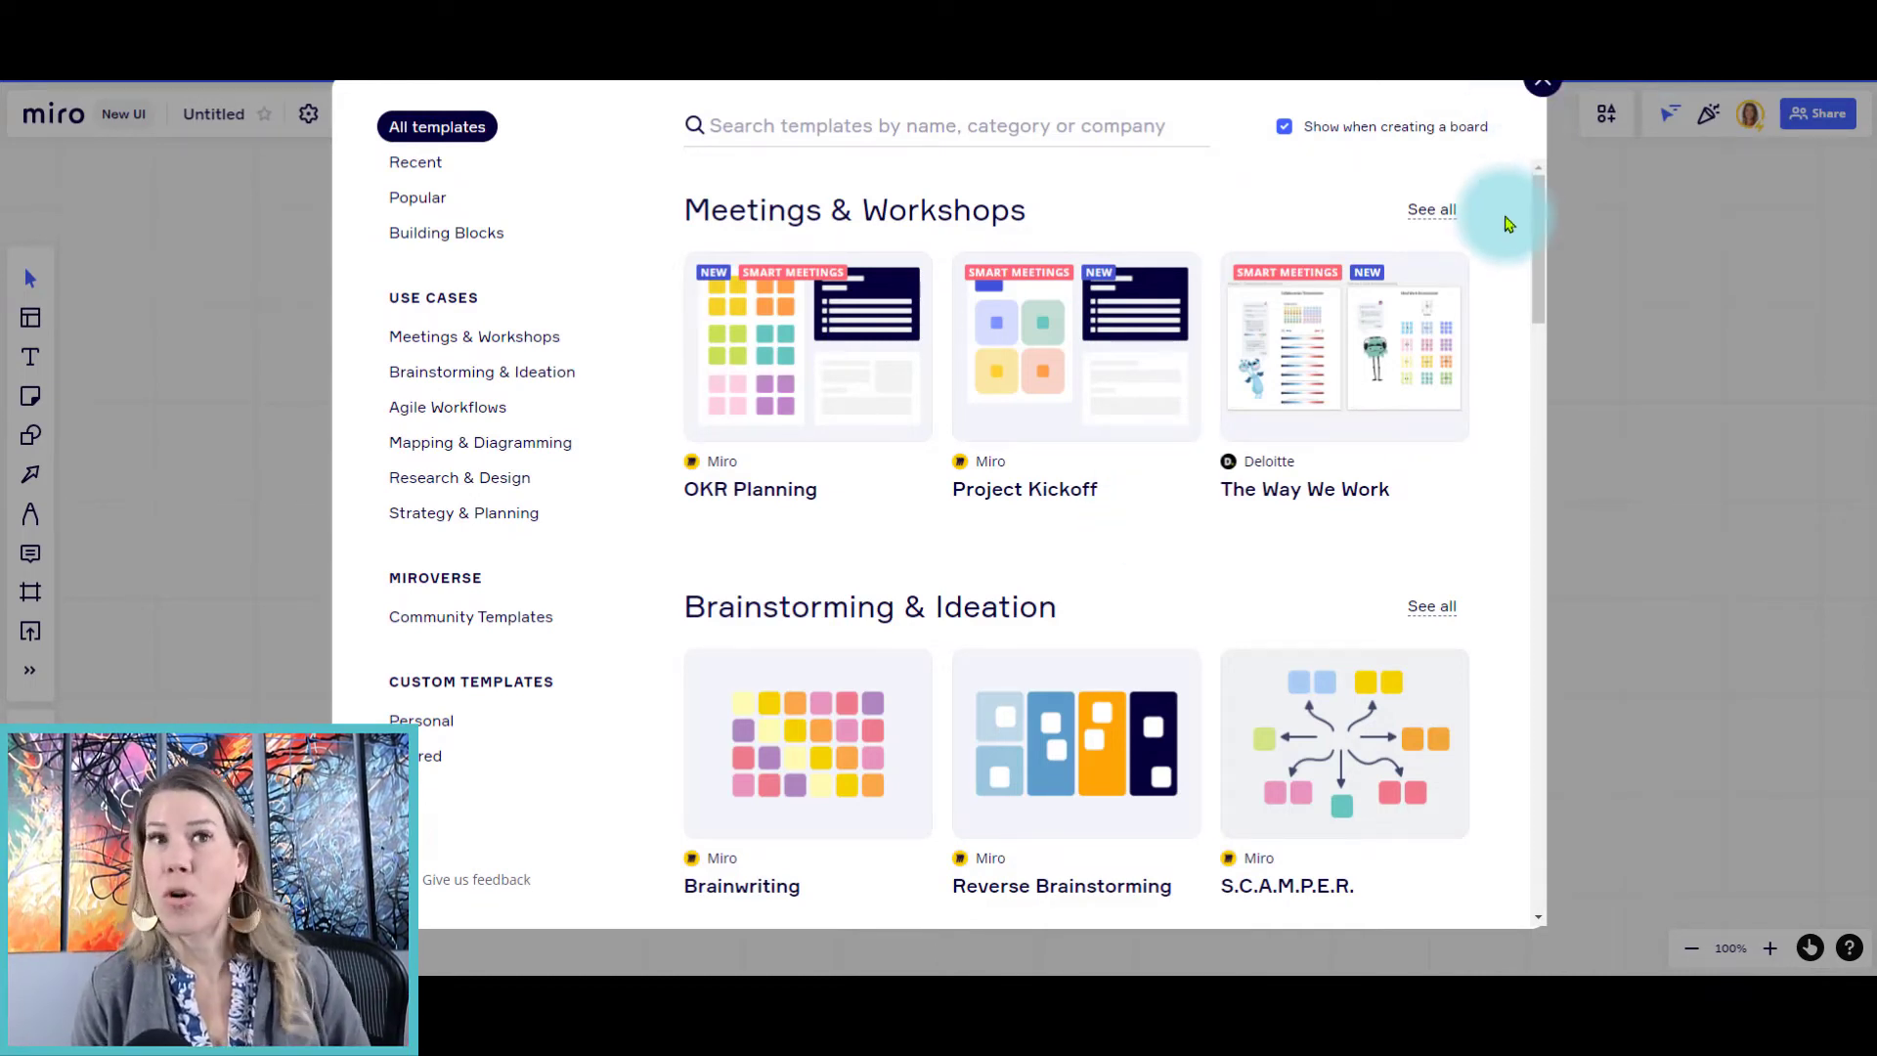
{"action": "left_click", "coordinate": [803, 129]}
{"action": "type", "text": "project"}
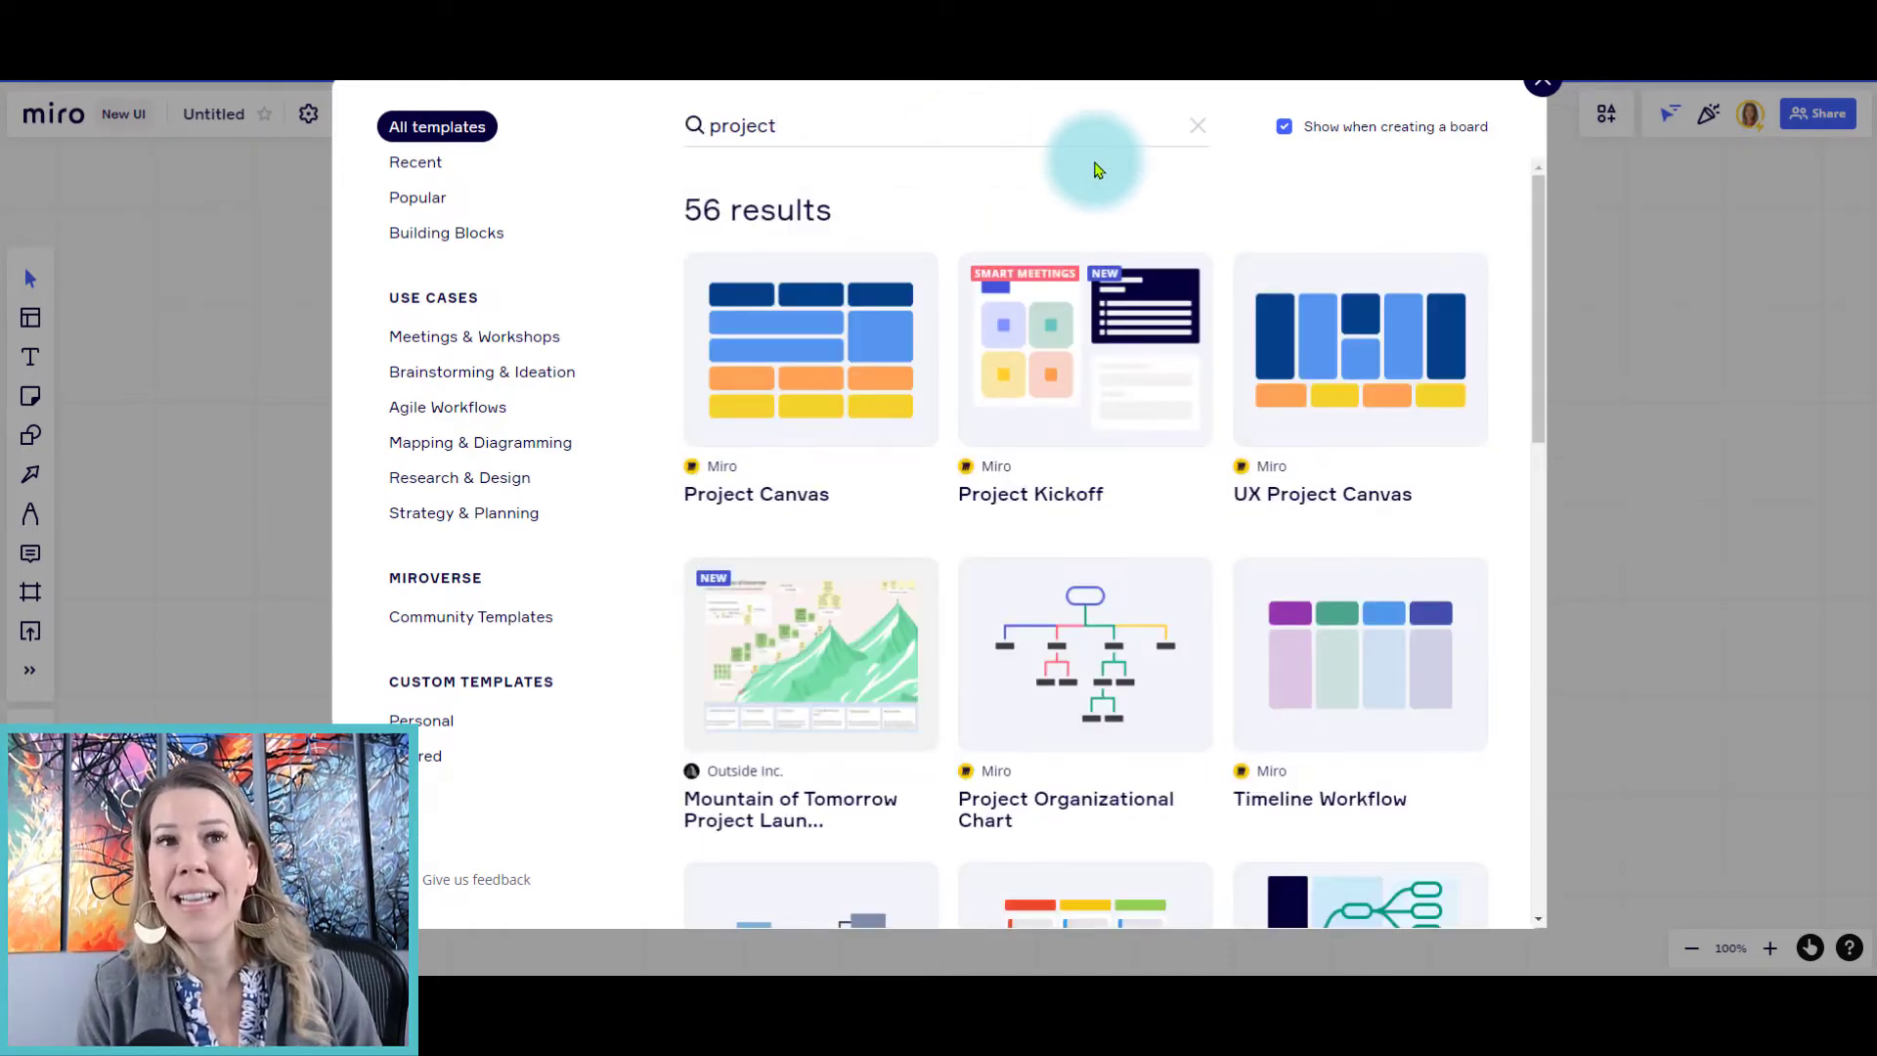
{"action": "mouse_move", "coordinate": [982, 446]}
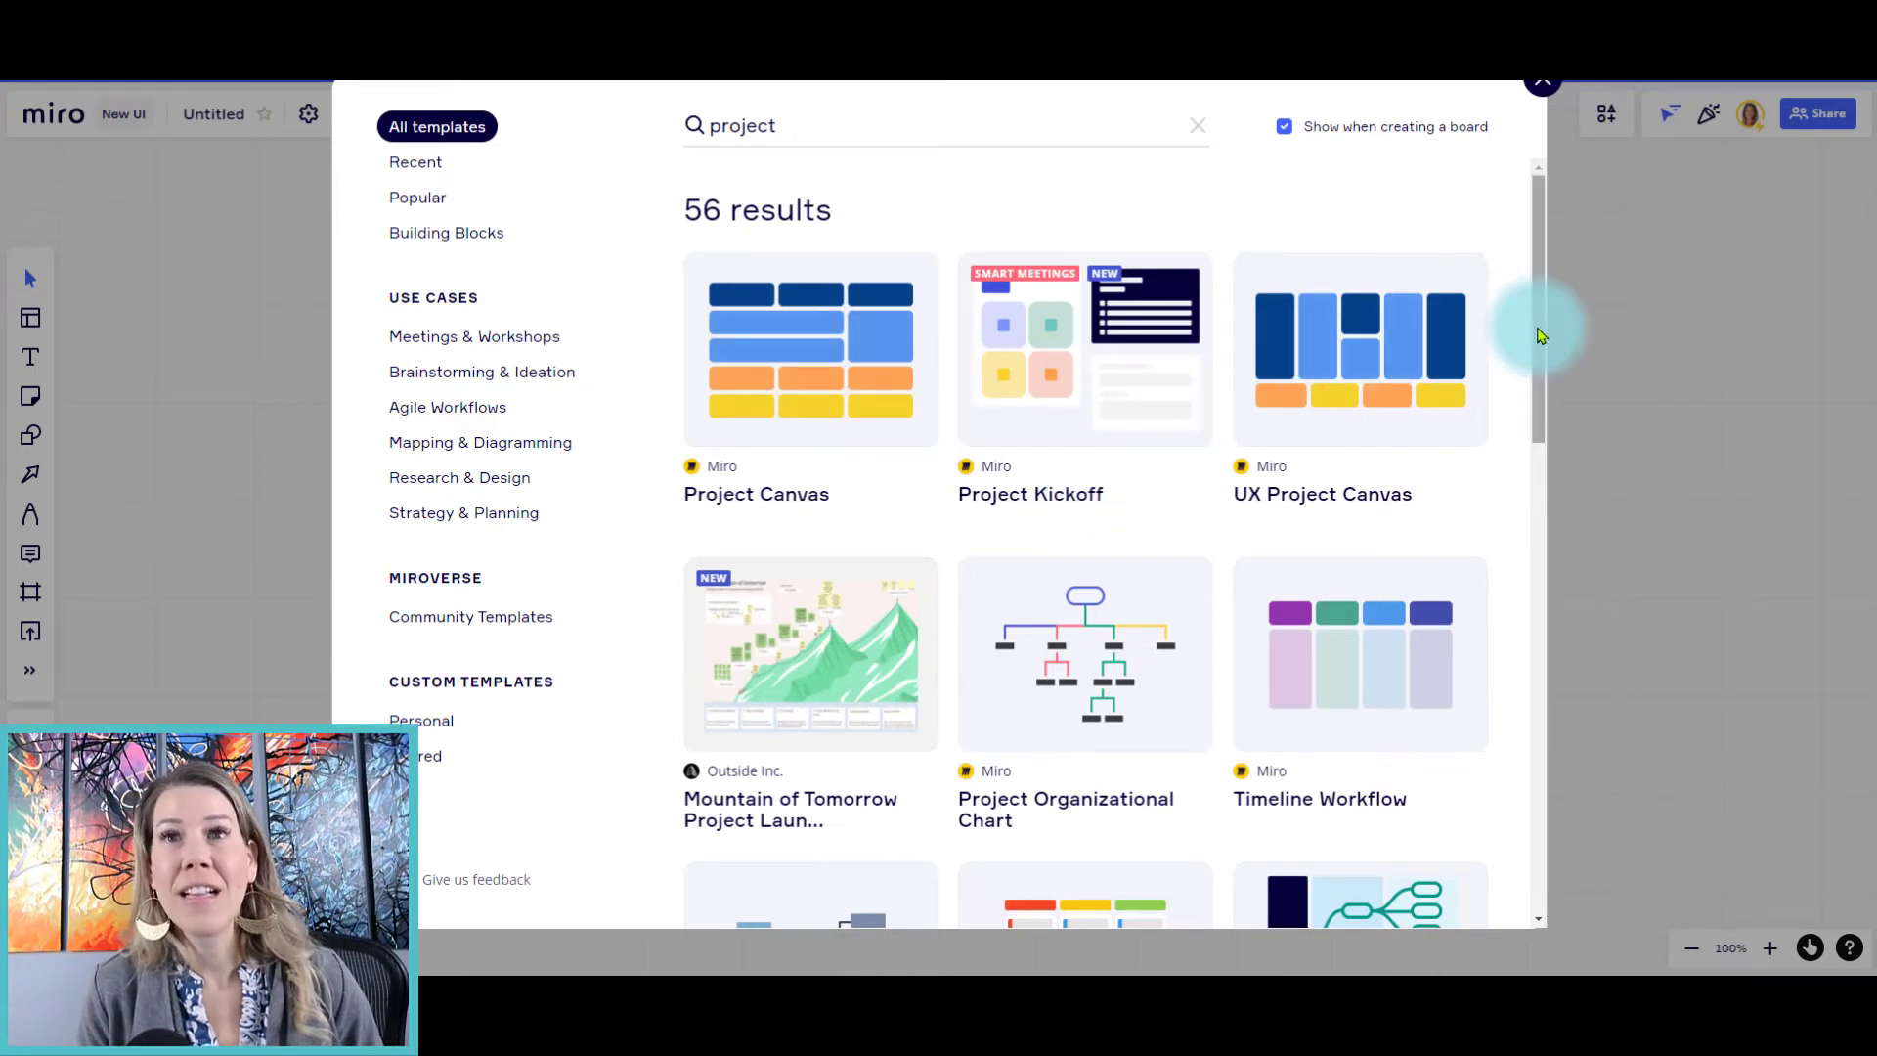
{"action": "left_click_drag", "start_coordinate": [1540, 333], "coordinate": [1554, 446]}
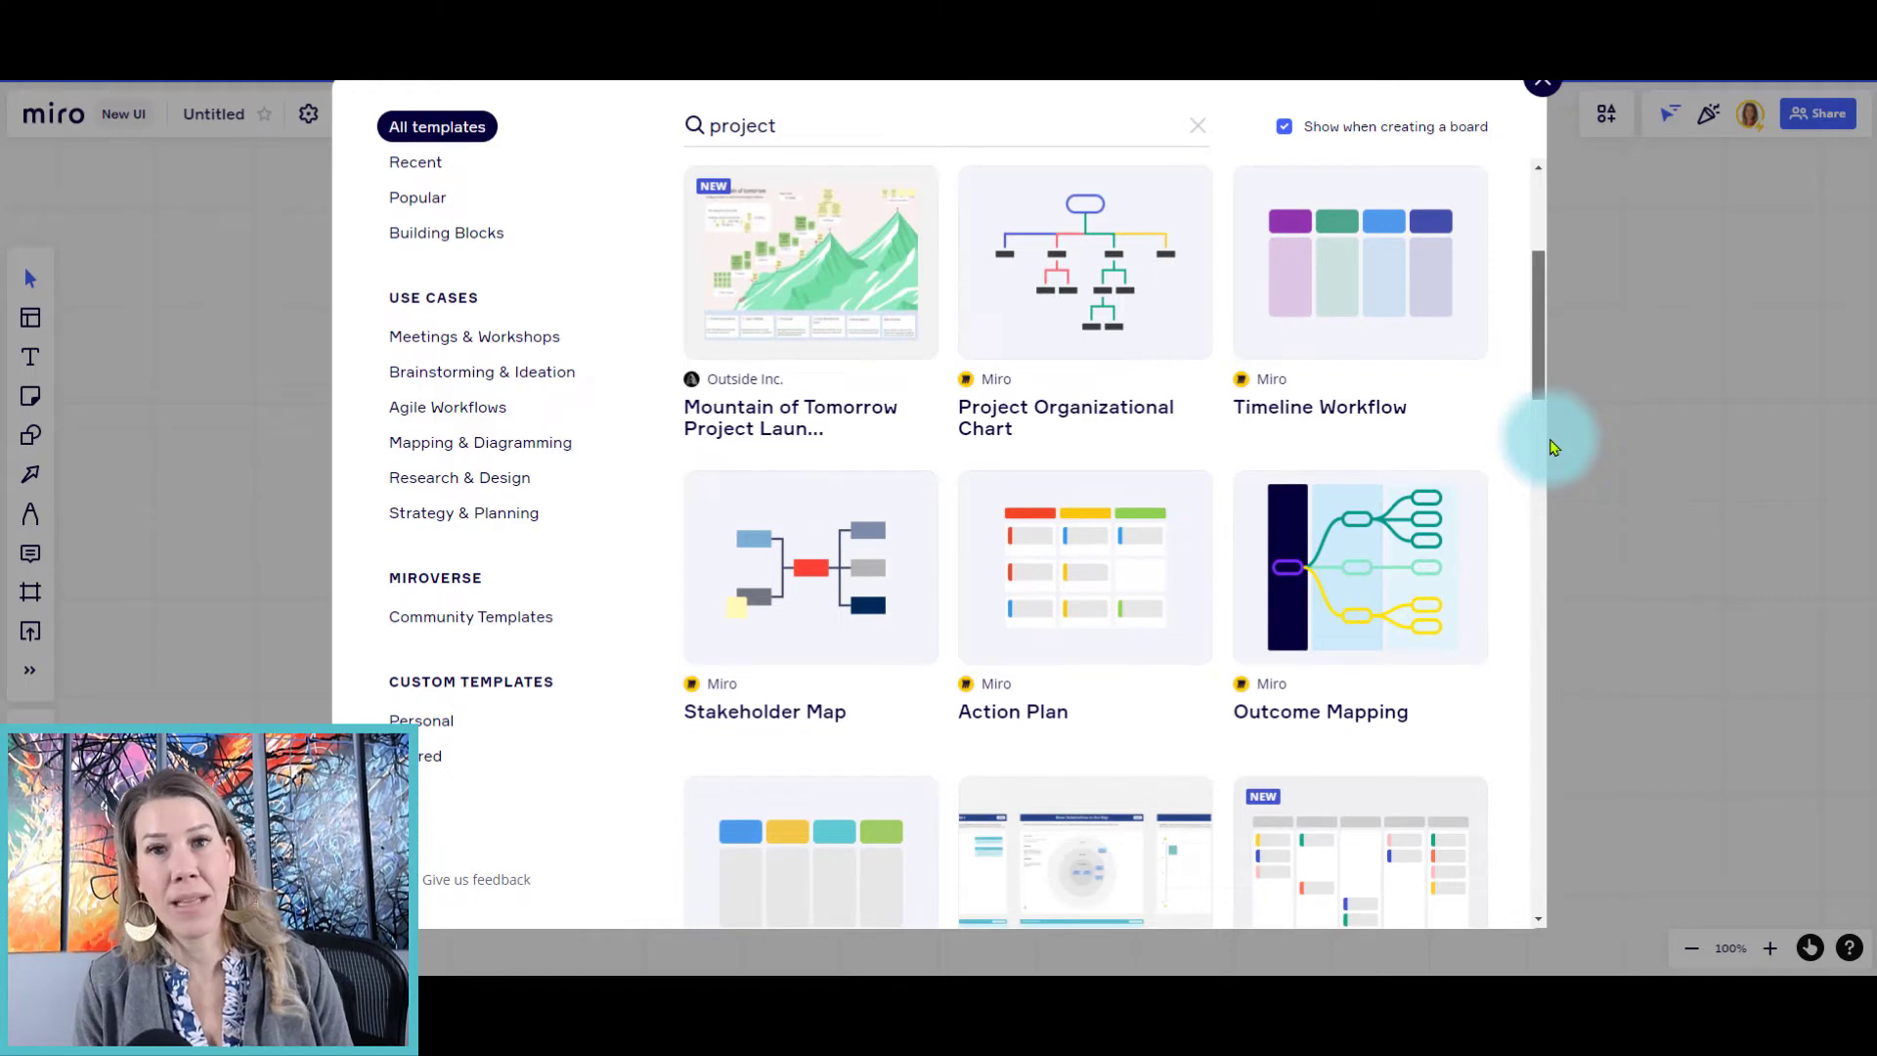
{"action": "left_click_drag", "start_coordinate": [1555, 447], "coordinate": [1555, 481]}
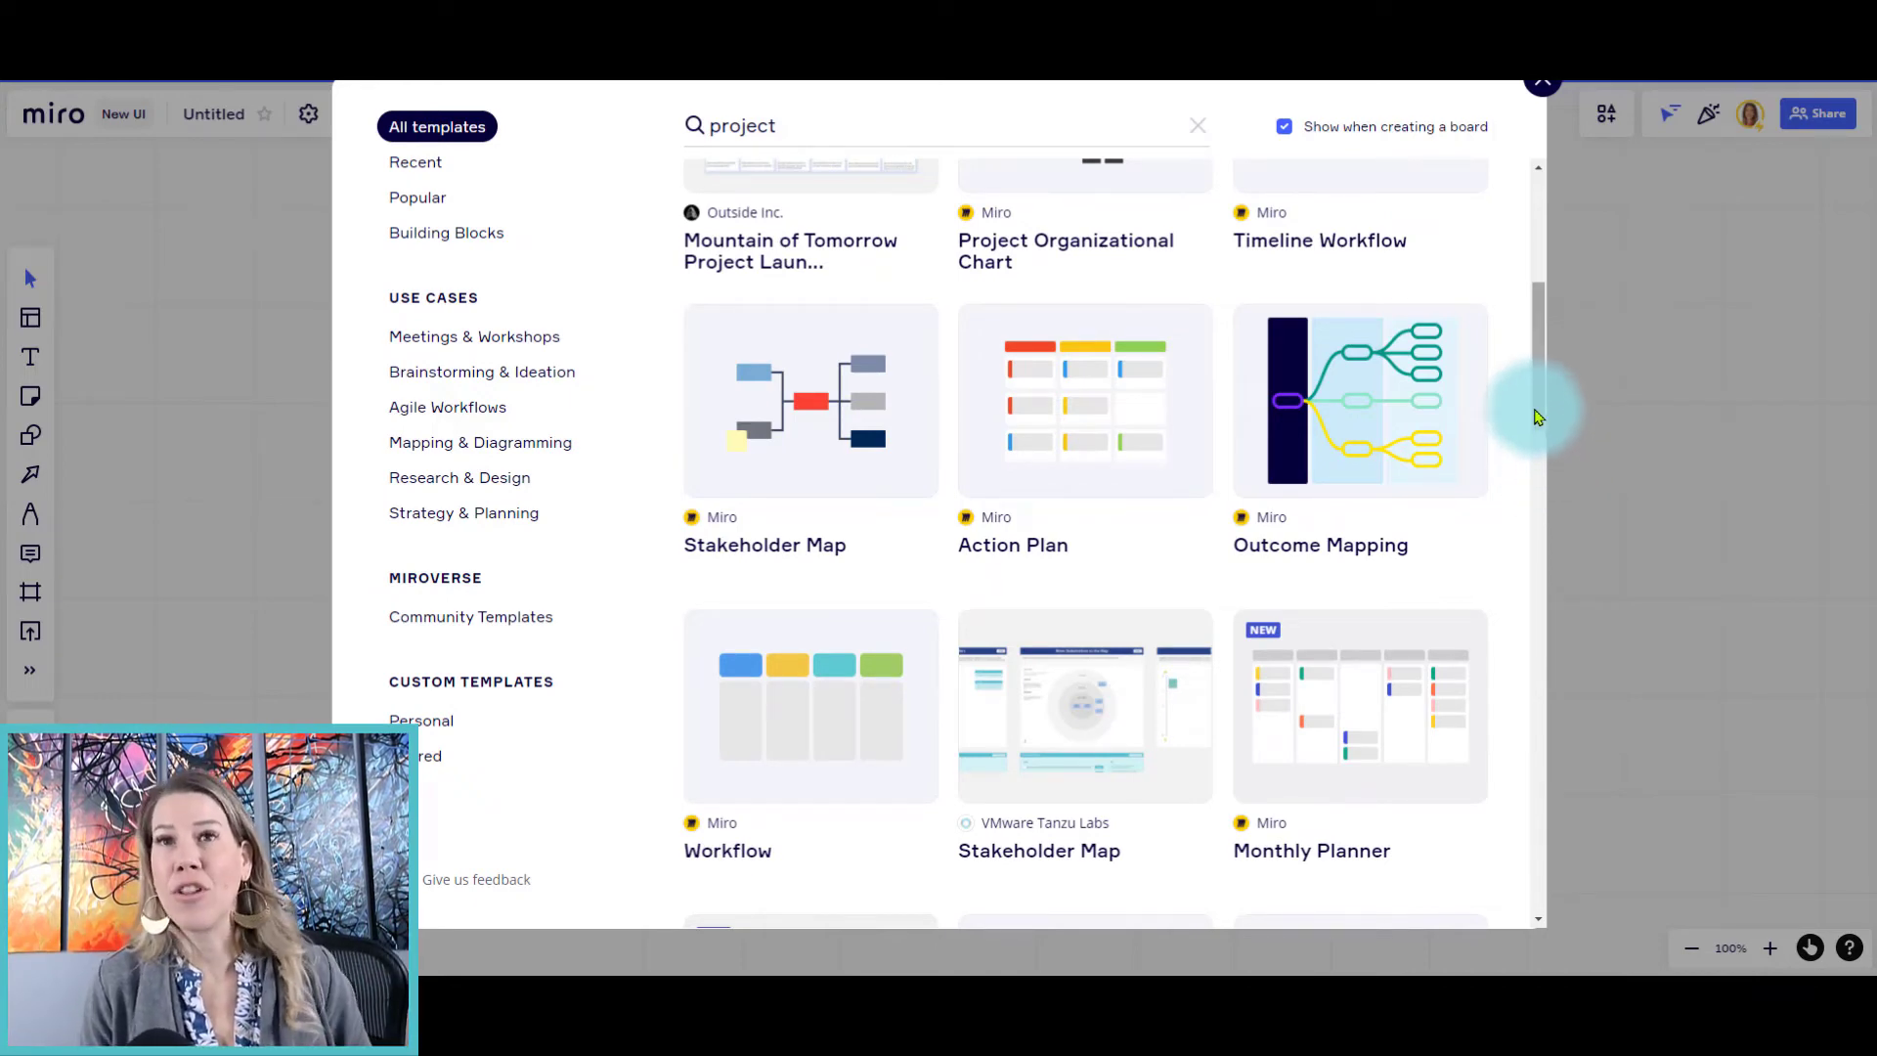
{"action": "left_click_drag", "start_coordinate": [1537, 410], "coordinate": [1551, 165]}
{"action": "left_click", "coordinate": [1542, 82]}
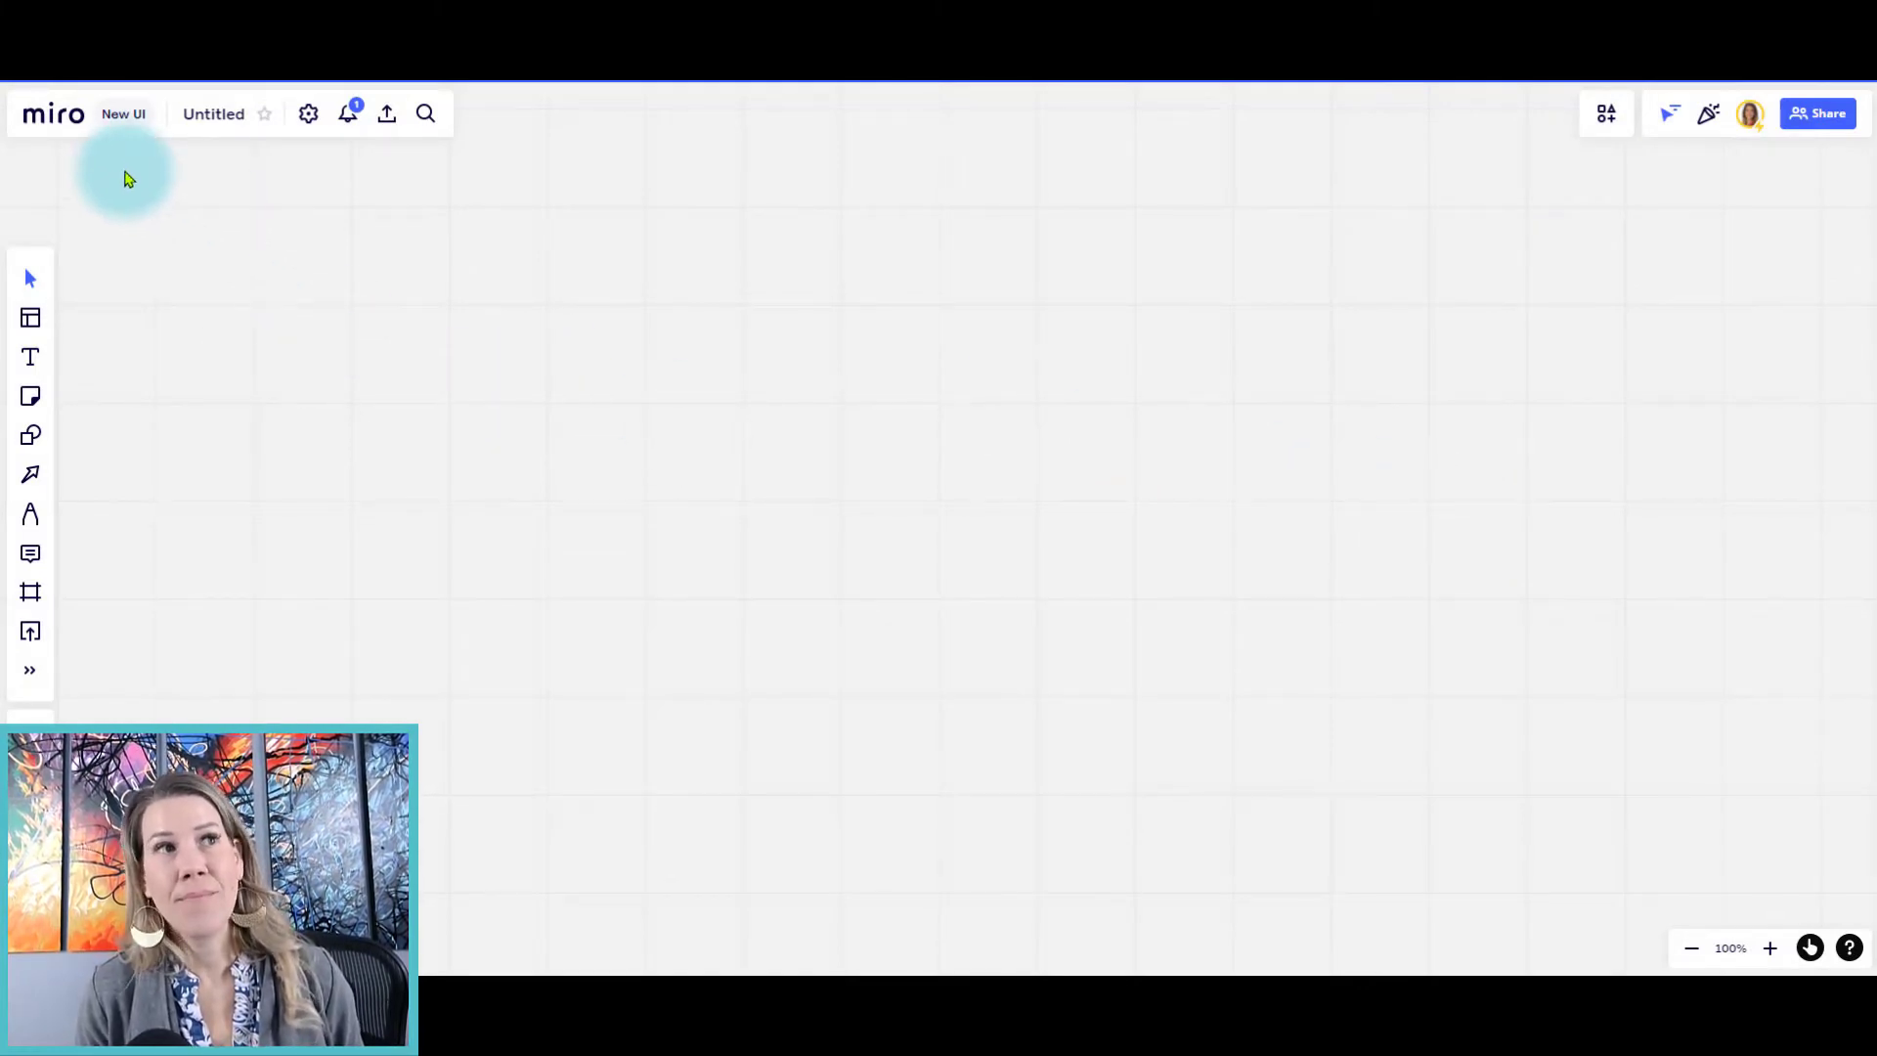
Go back to the dashboard and reopen the Start / Stop / Continue Retrospective board.
{"action": "left_click", "coordinate": [49, 113]}
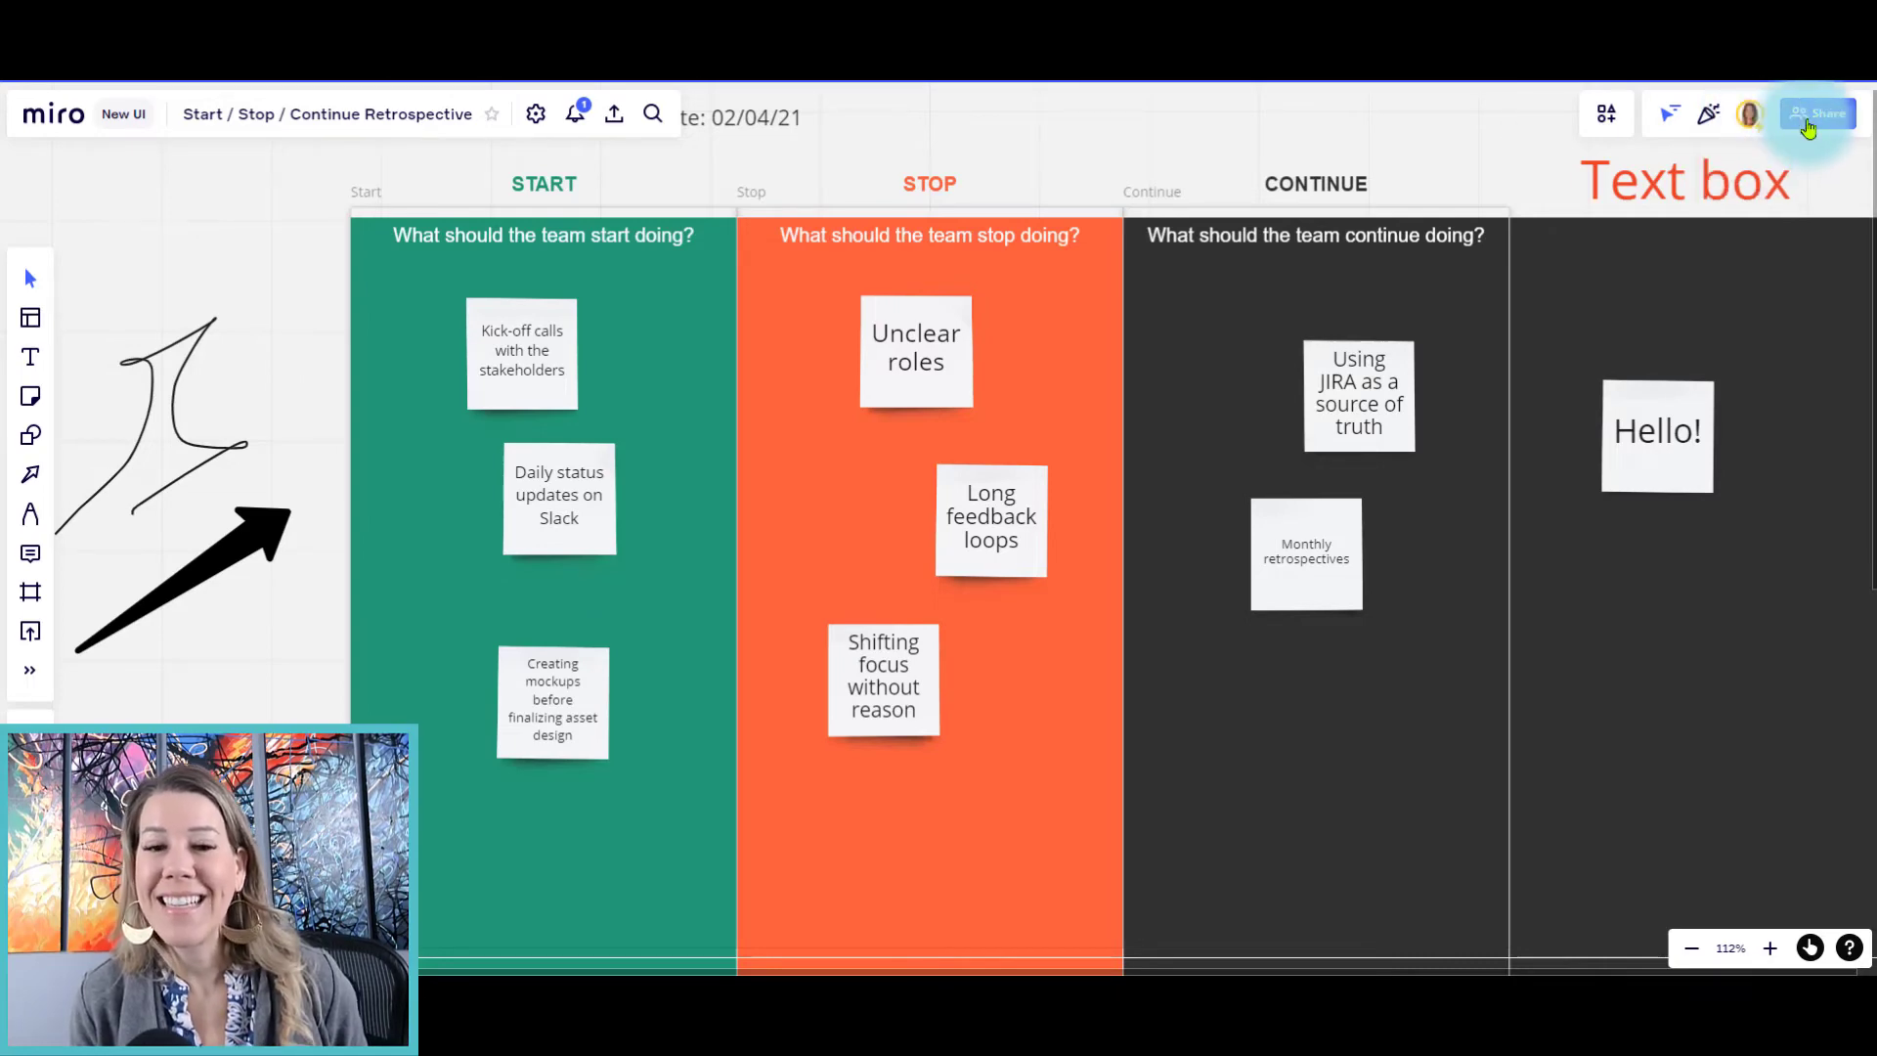
Open the Share dialog and expand the 'Anyone with the link' access dropdown.
{"action": "left_click", "coordinate": [1809, 124]}
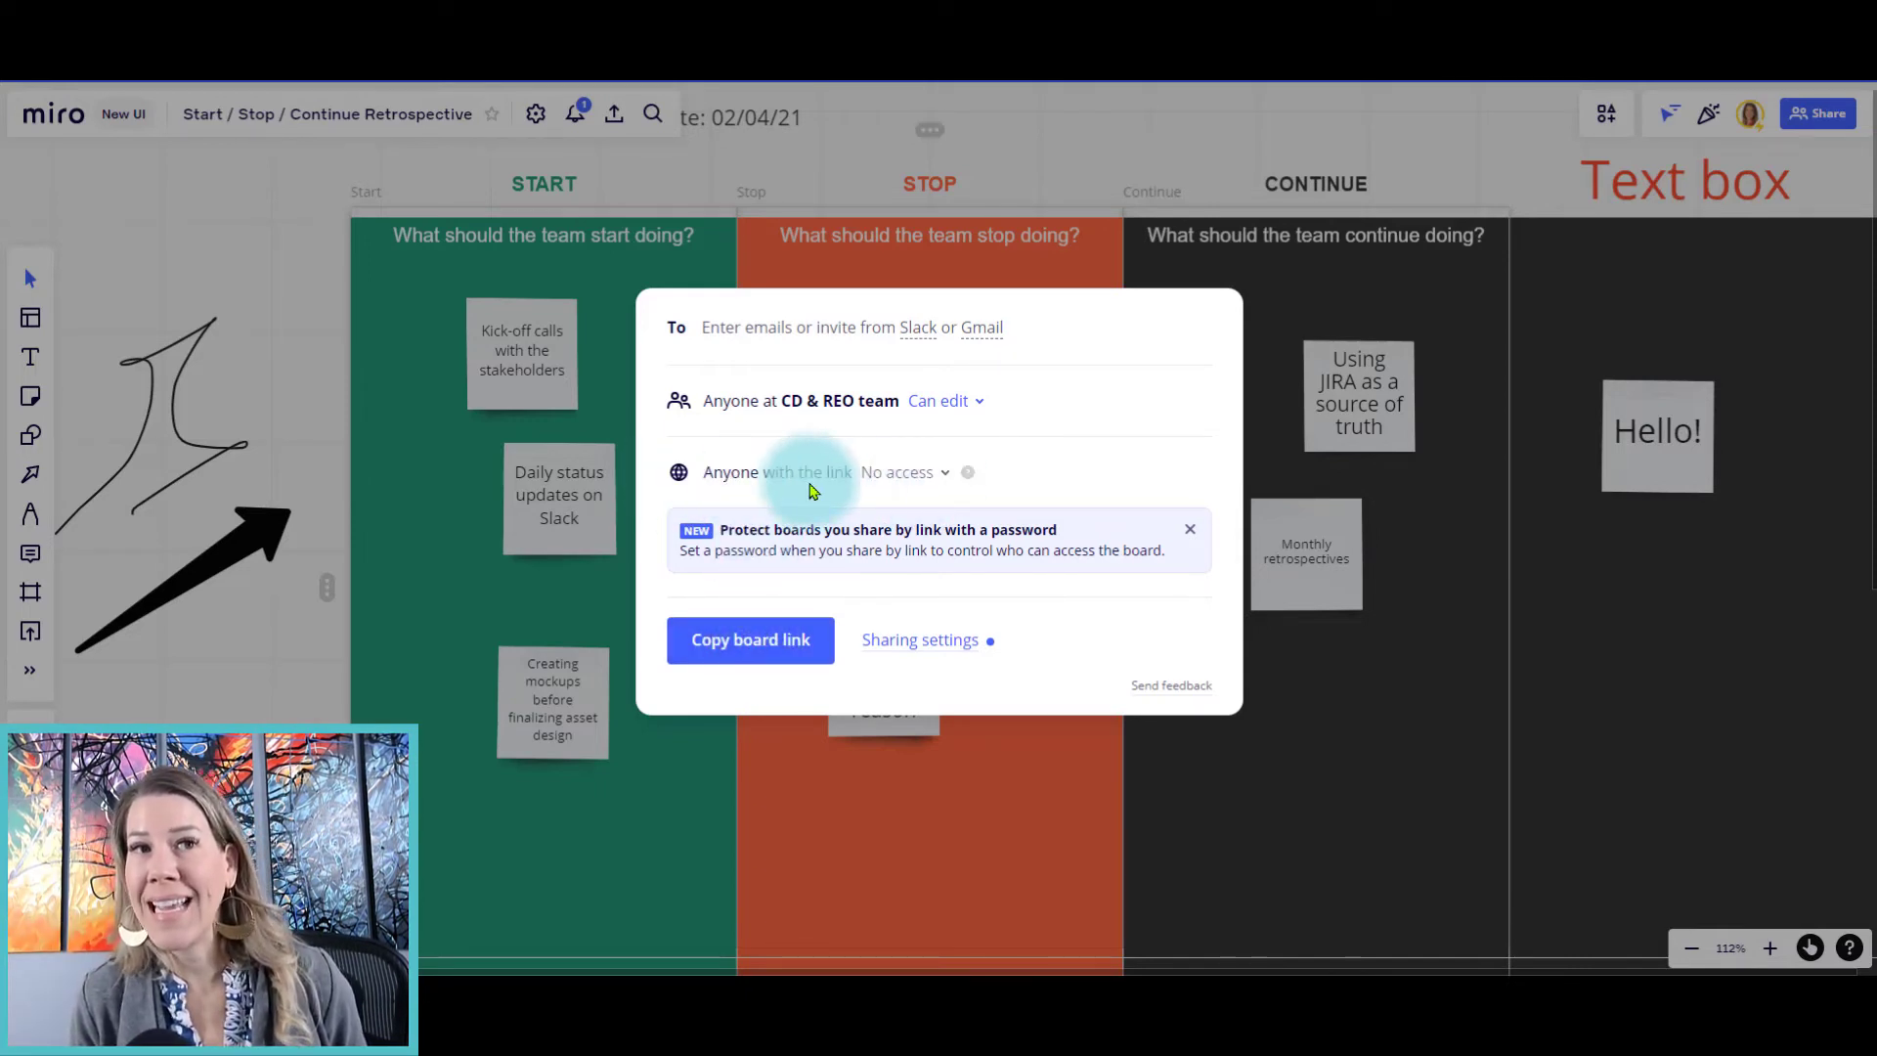
{"action": "left_click", "coordinate": [941, 479]}
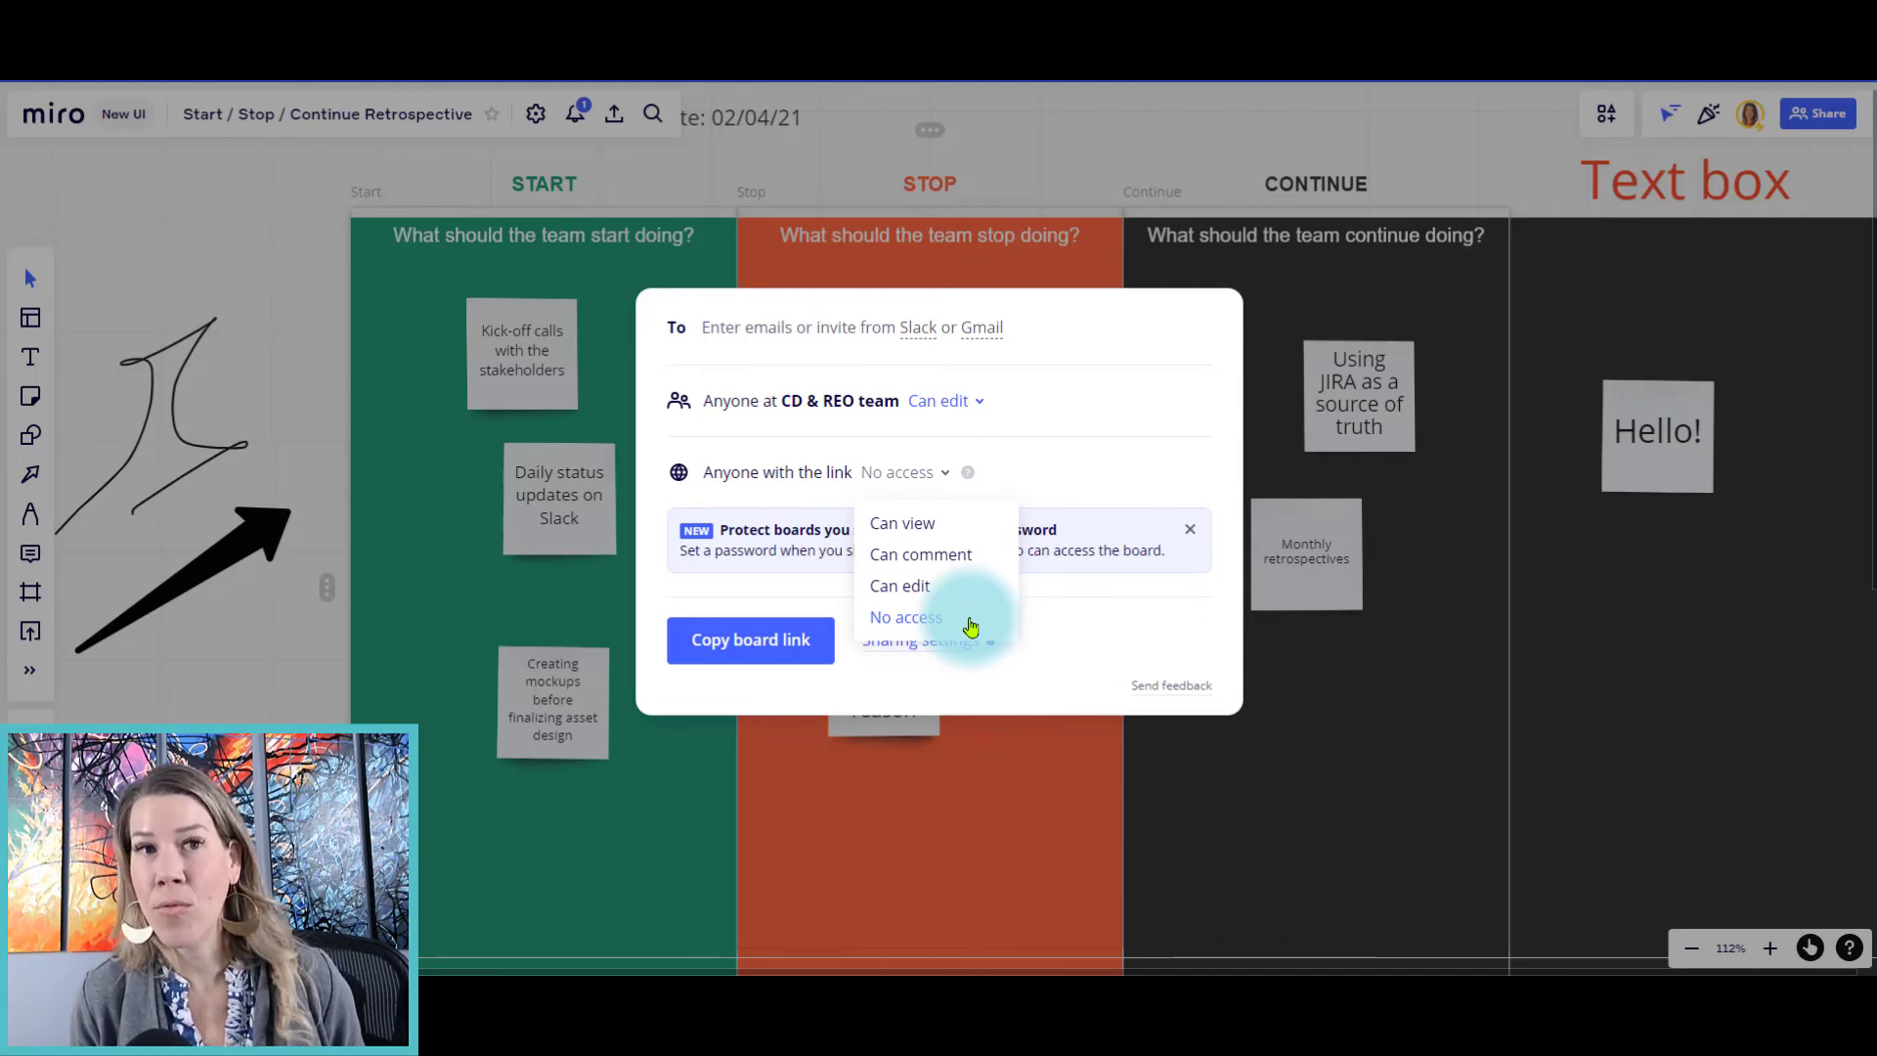
Set 'Anyone with the link' access to Can edit.
{"action": "left_click", "coordinate": [913, 586]}
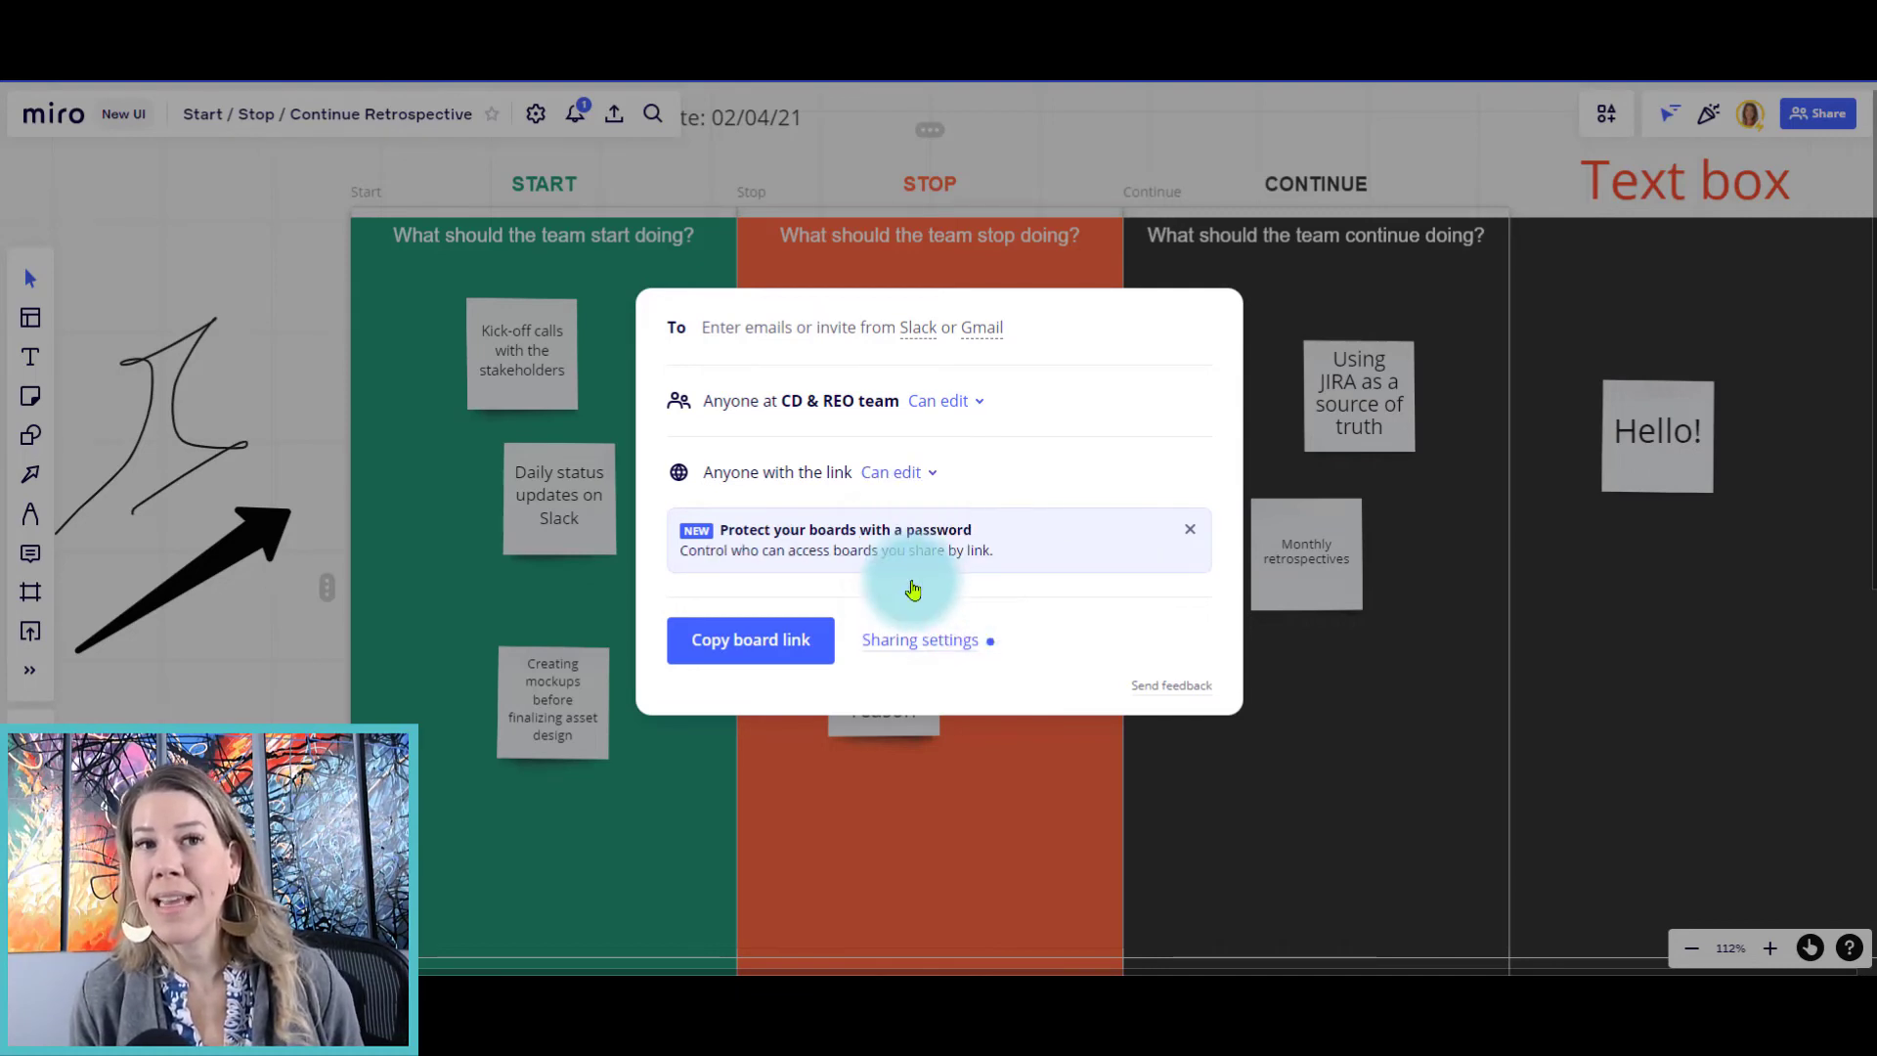